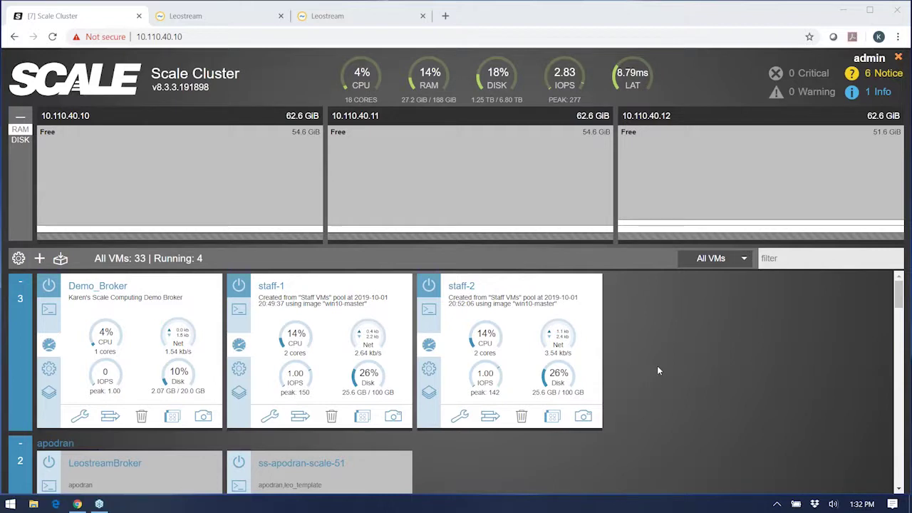
pyautogui.scroll(-20, 657, 366)
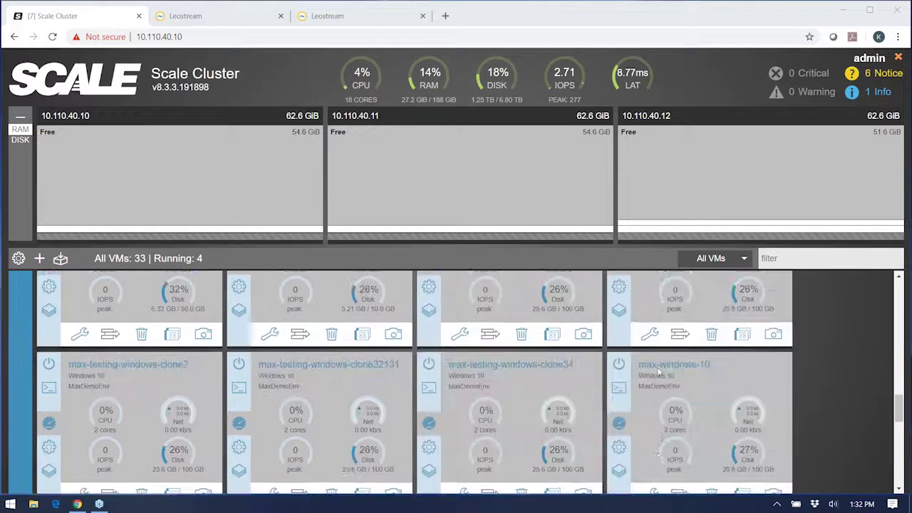
pyautogui.scroll(5, 657, 371)
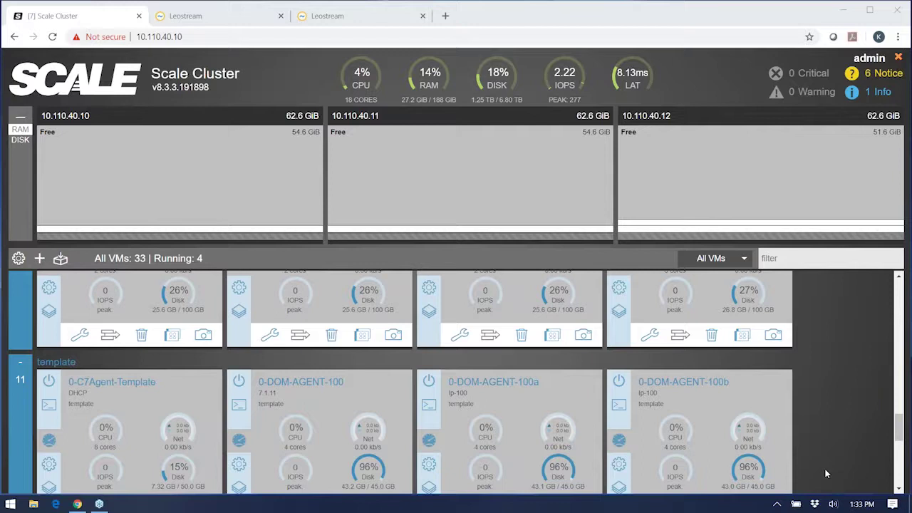
pyautogui.scroll(-2, 826, 473)
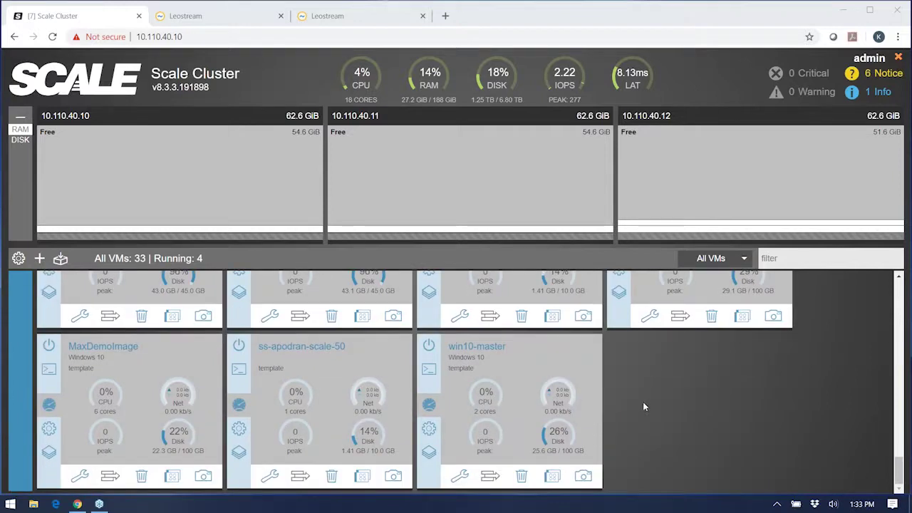
pyautogui.scroll(15, 646, 422)
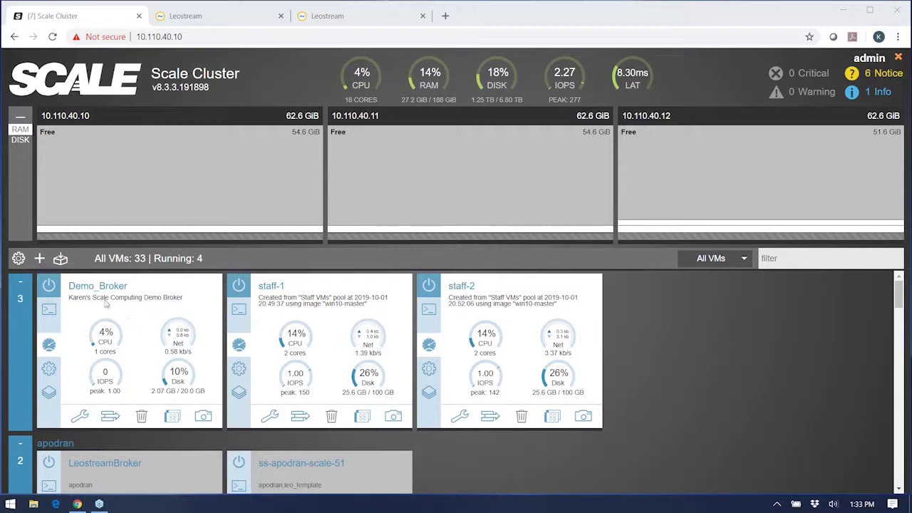
# Step: Sign in to the Leostream broker as administrator and expand Setup instead of Dashboards in the sidebar
pyautogui.click(201, 18)
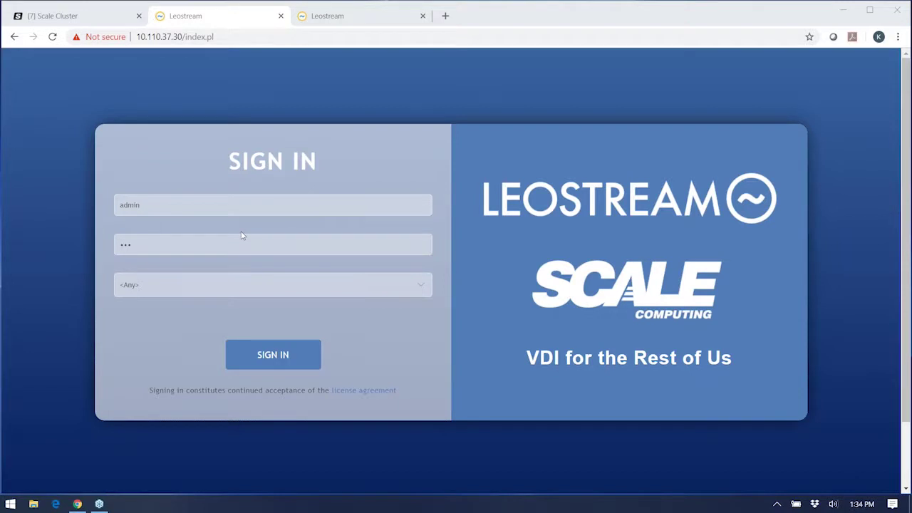
pyautogui.click(266, 362)
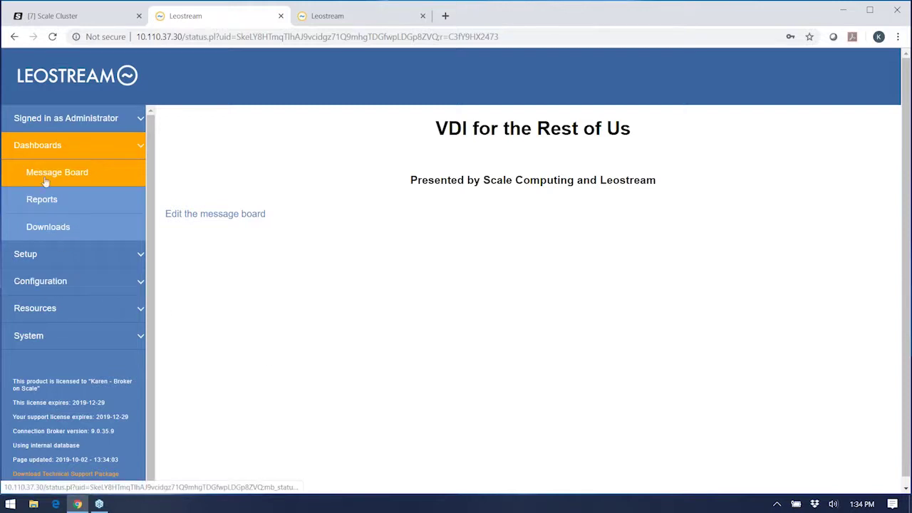
pyautogui.click(45, 147)
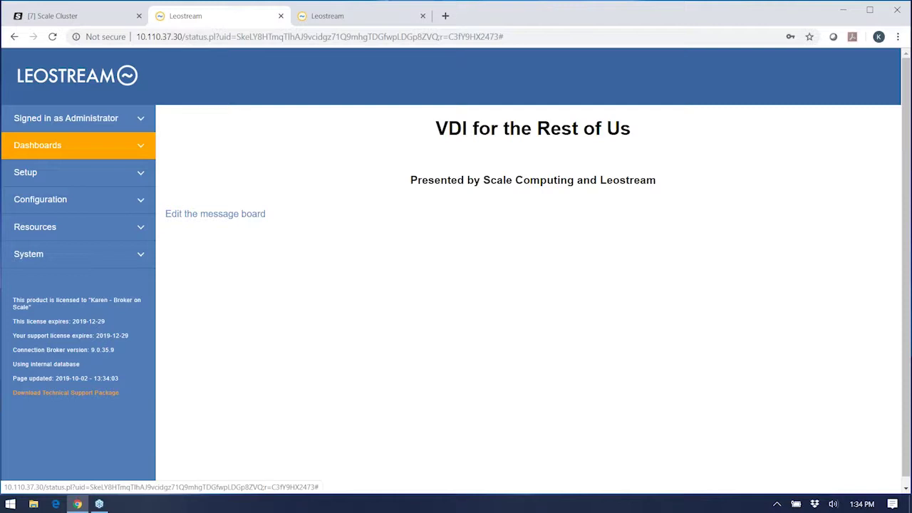
pyautogui.click(34, 176)
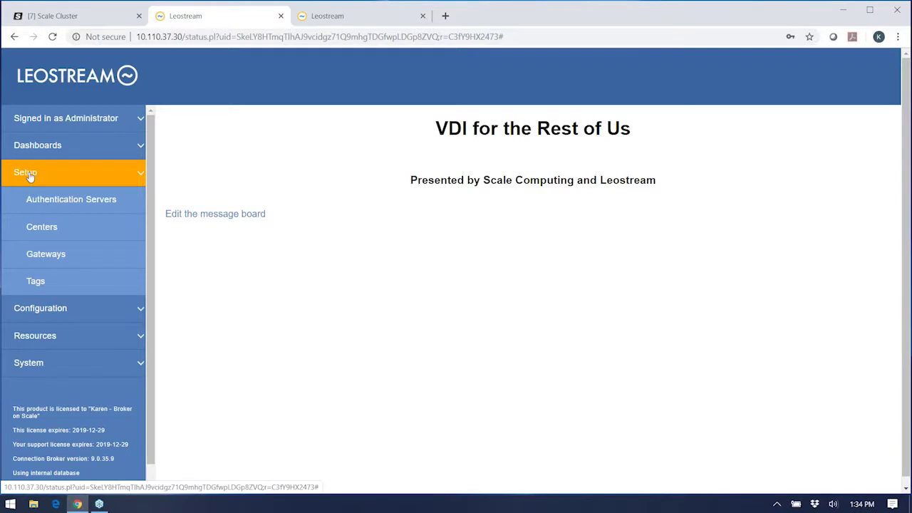
# Step: Browse Authentication Servers and Centers, then open Scale Cluster and check its template tag 'template'
pyautogui.click(40, 204)
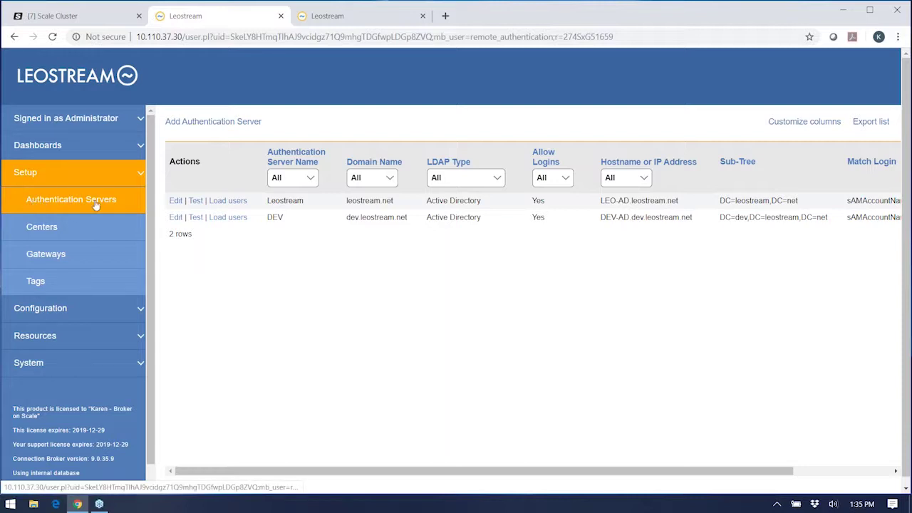
pyautogui.click(43, 237)
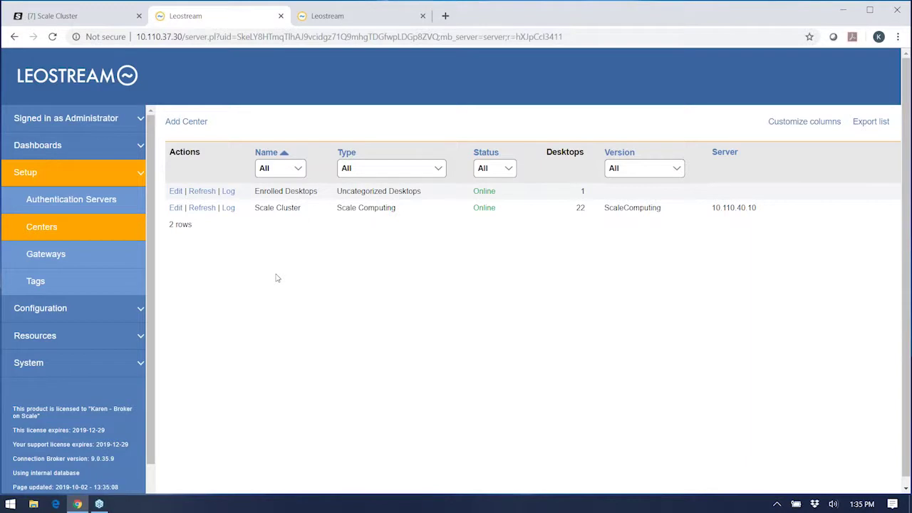
pyautogui.click(176, 208)
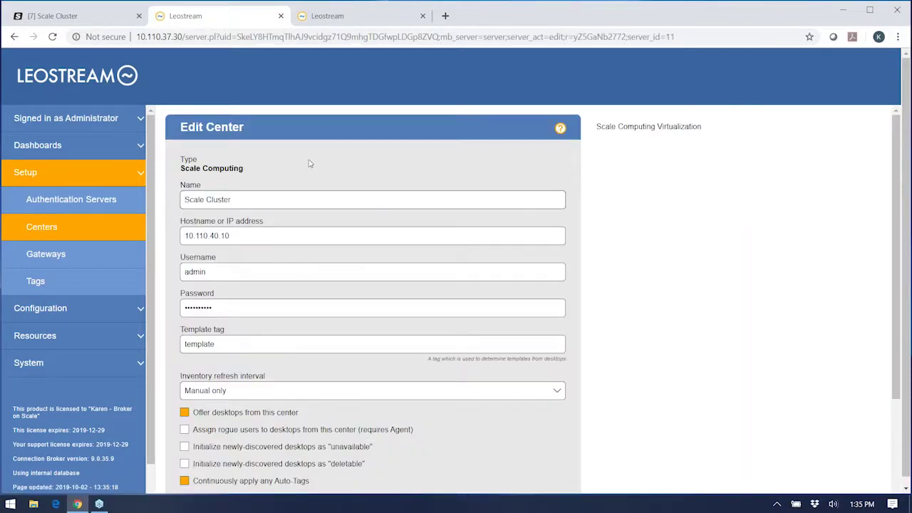
pyautogui.scroll(-2, 311, 163)
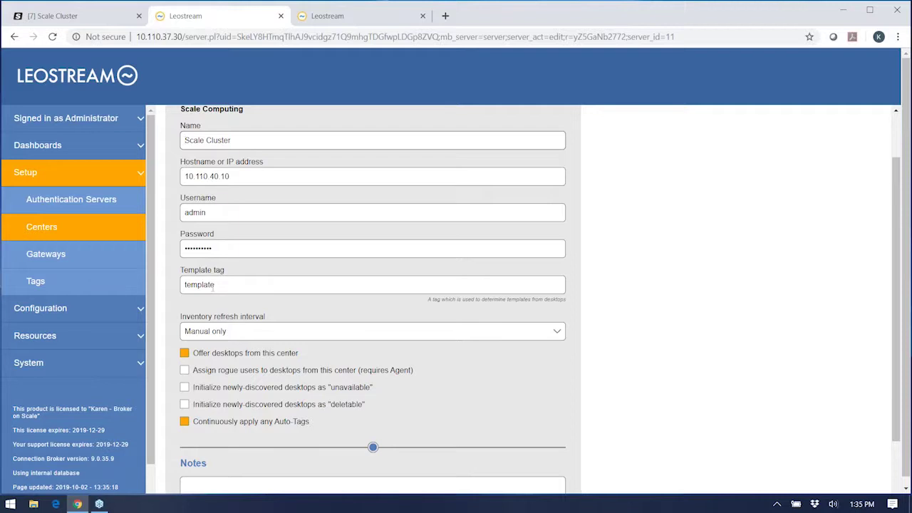
pyautogui.doubleClick(245, 286)
pyautogui.click(244, 286)
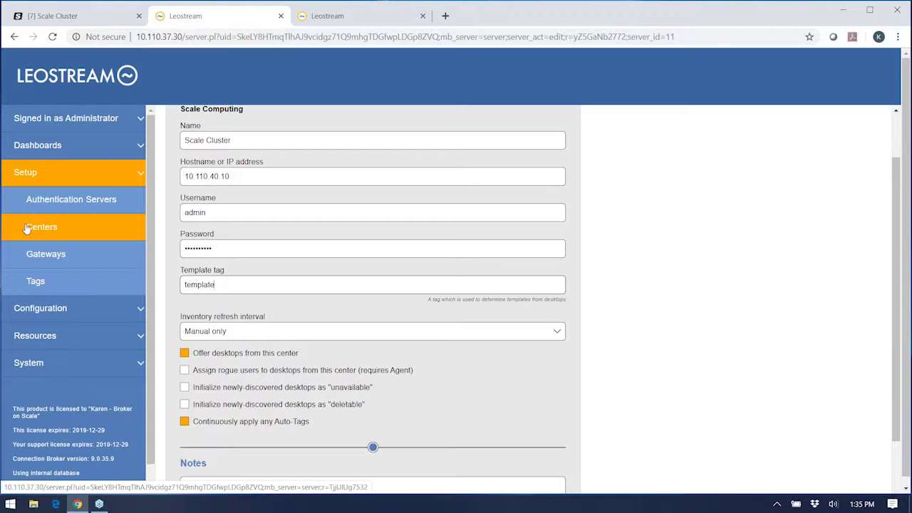
pyautogui.click(32, 335)
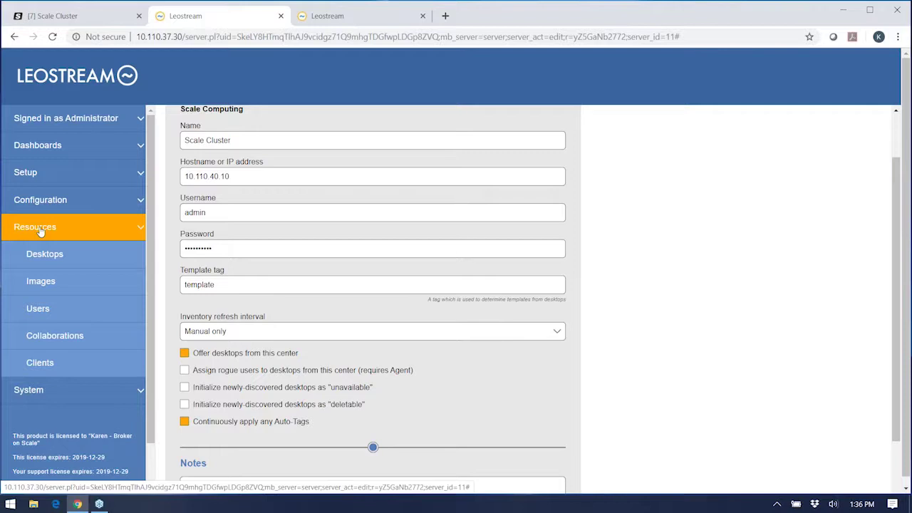
# Step: Review the Demo VMs desktops list, opening and closing its column layout options
pyautogui.click(45, 253)
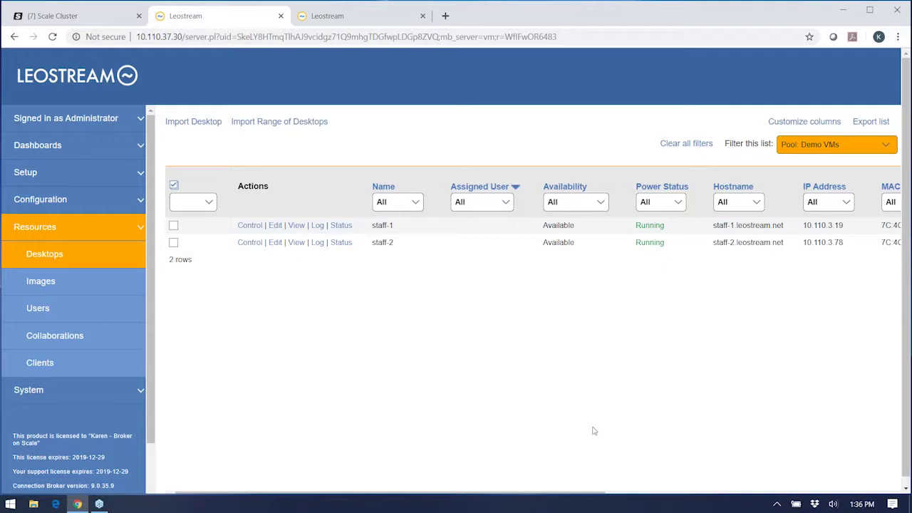
pyautogui.moveTo(576, 496); pyautogui.dragTo(721, 496)
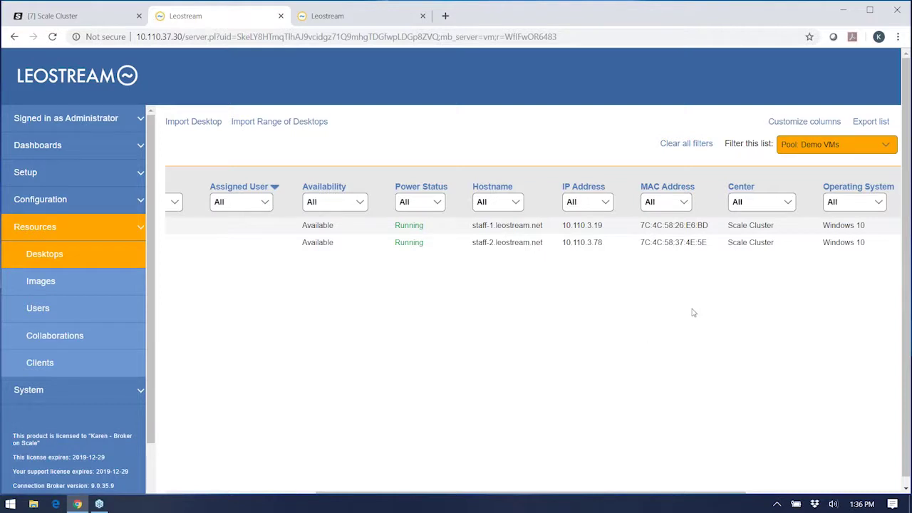
pyautogui.click(783, 125)
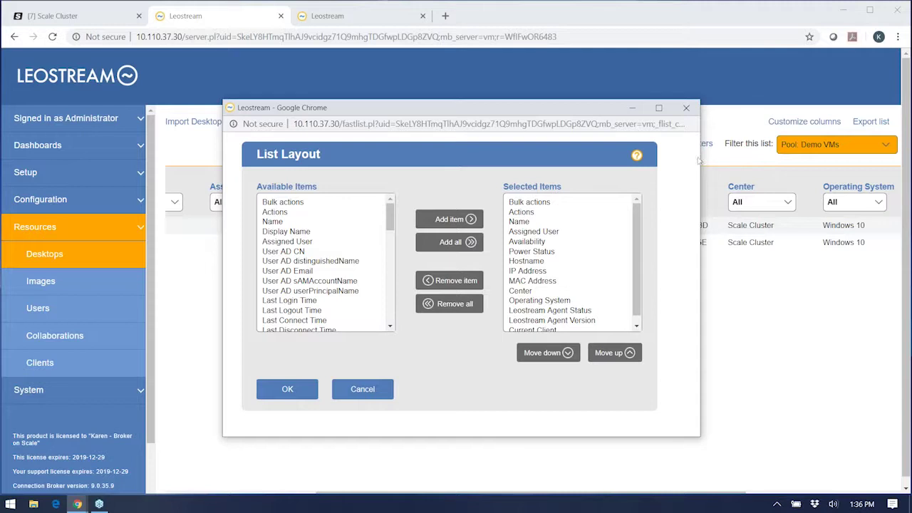
pyautogui.click(686, 108)
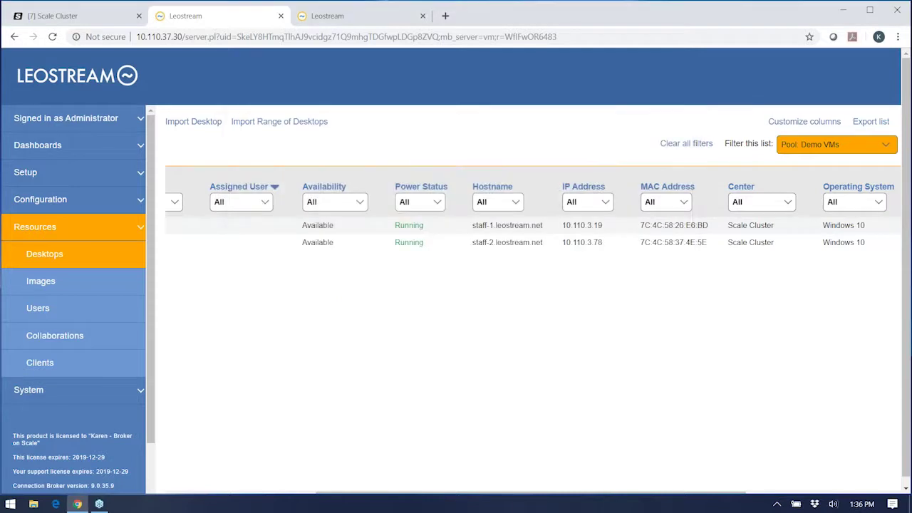
pyautogui.moveTo(498, 492); pyautogui.dragTo(373, 492)
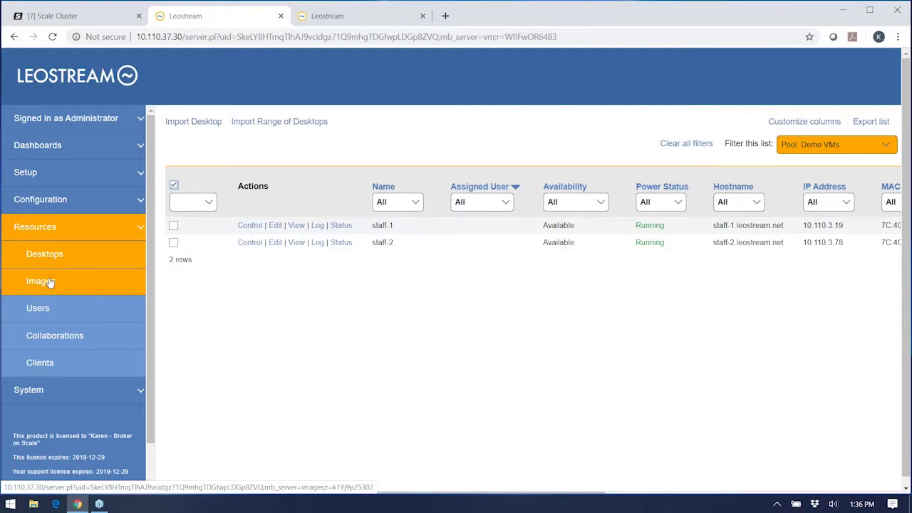
# Step: Check the image list, then bring up the Gateways list under Setup
pyautogui.click(36, 279)
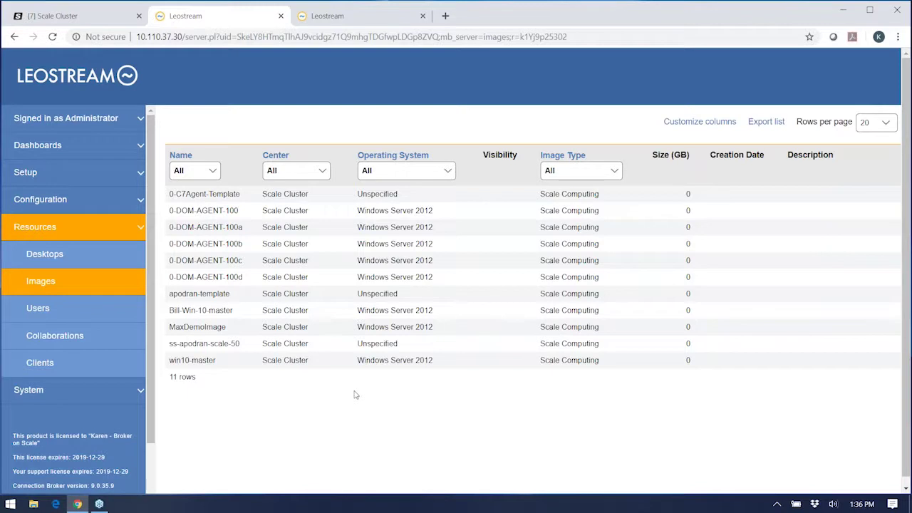
pyautogui.click(35, 182)
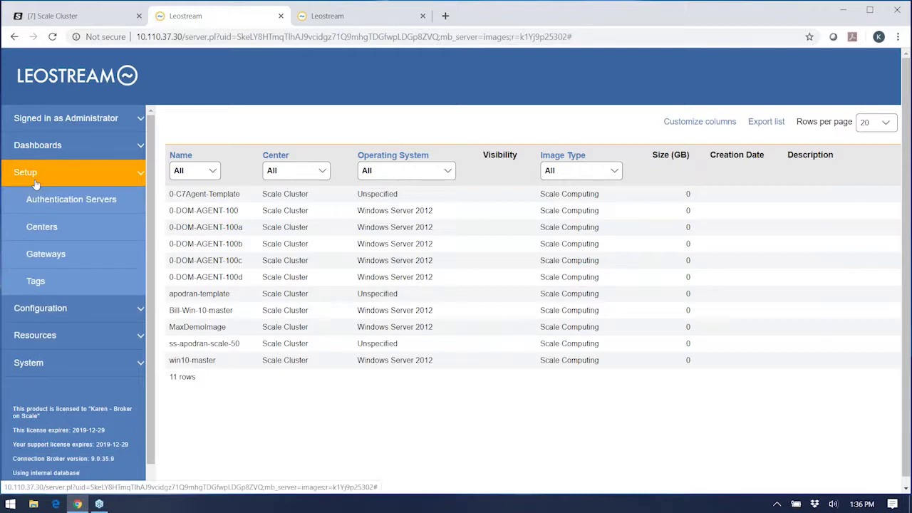
pyautogui.click(44, 261)
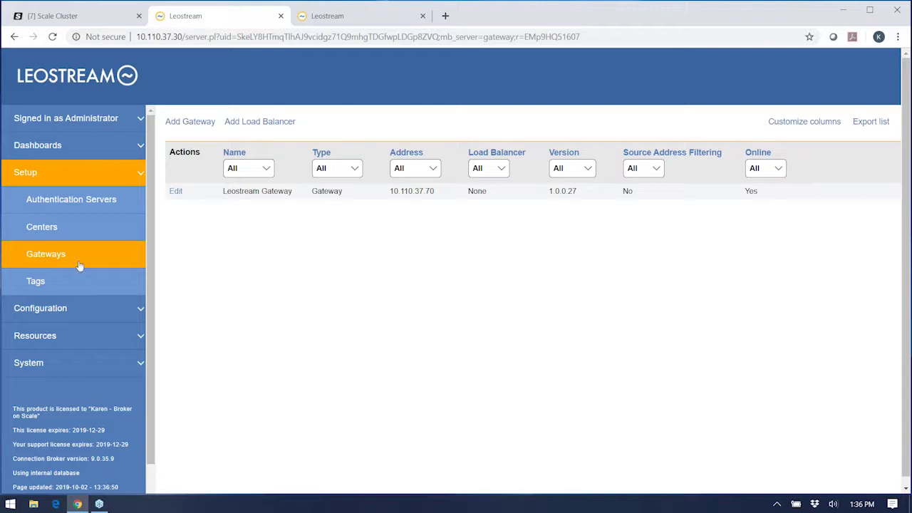
# Step: Open the Leostream Gateway (10.110.37.70) settings from the Gateways list and collapse Setup
pyautogui.click(193, 122)
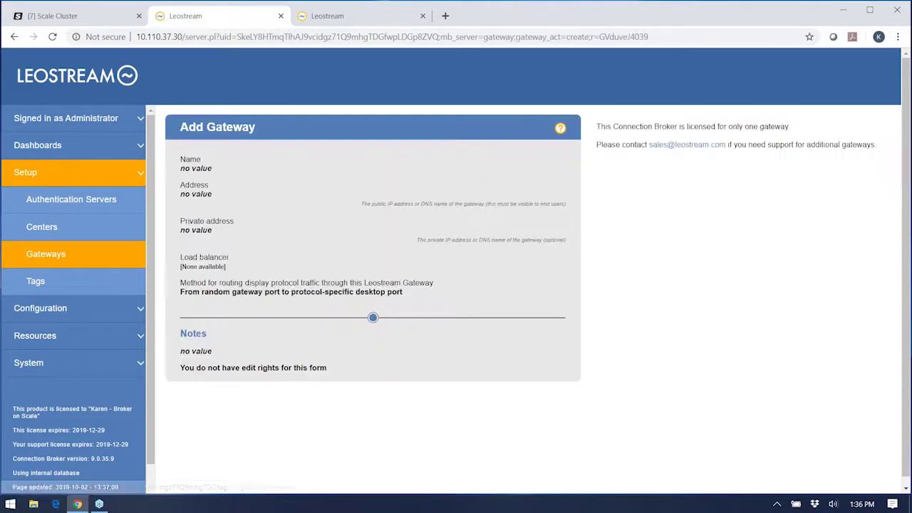
pyautogui.click(50, 257)
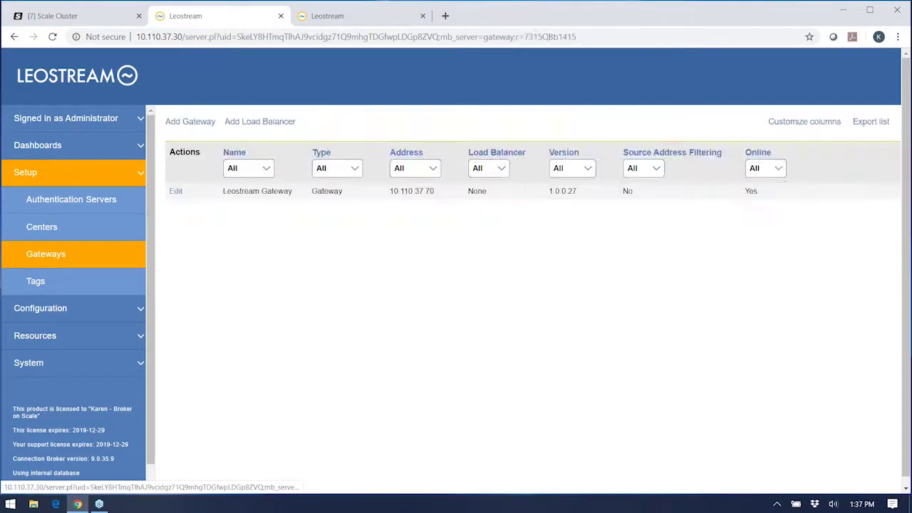
pyautogui.click(179, 191)
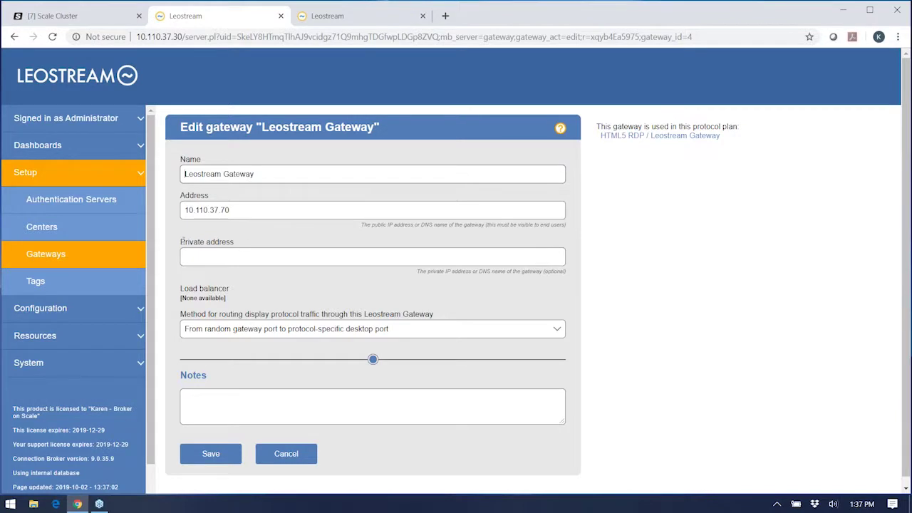
pyautogui.click(29, 180)
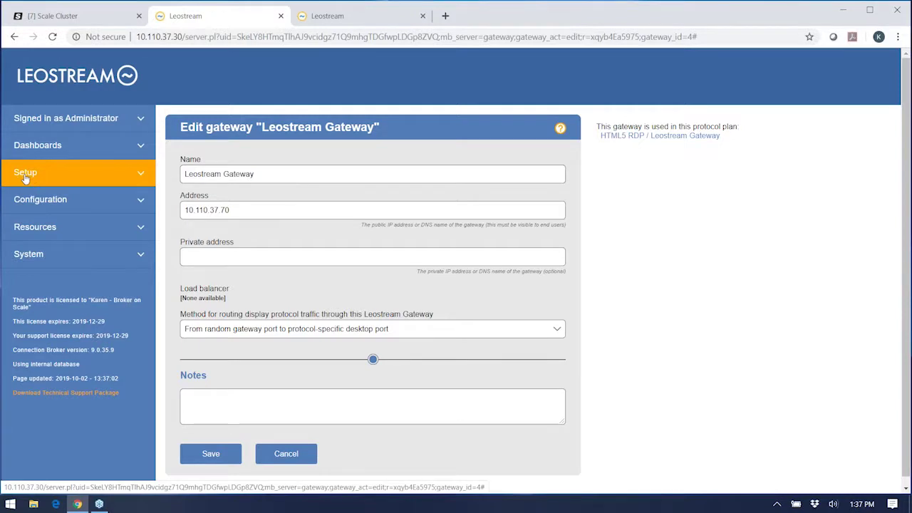
# Step: Open the Pools list and look at the HC3 VMs and Demo VMs pool settings without changes
pyautogui.click(25, 205)
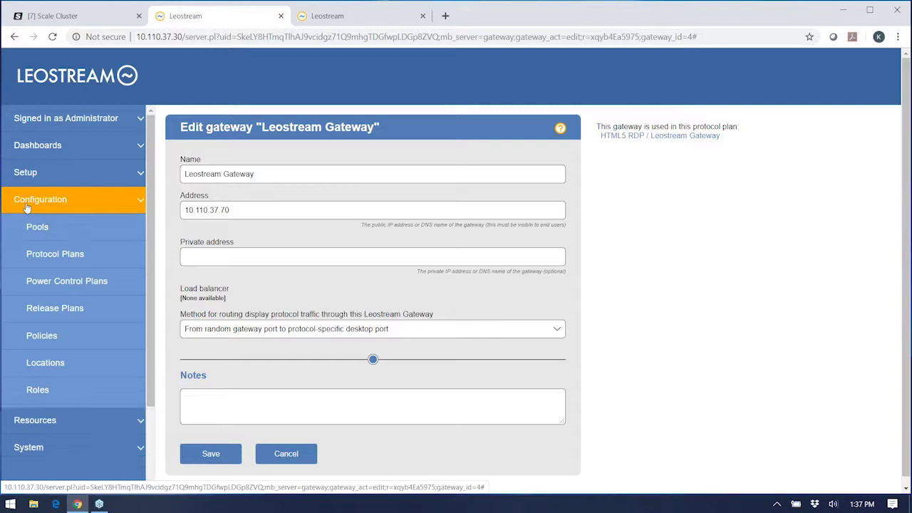
pyautogui.click(31, 226)
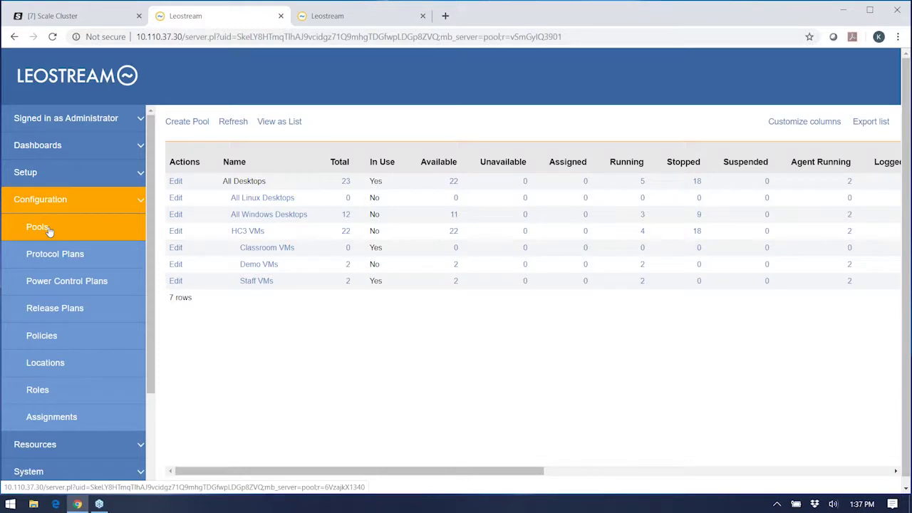
pyautogui.click(176, 232)
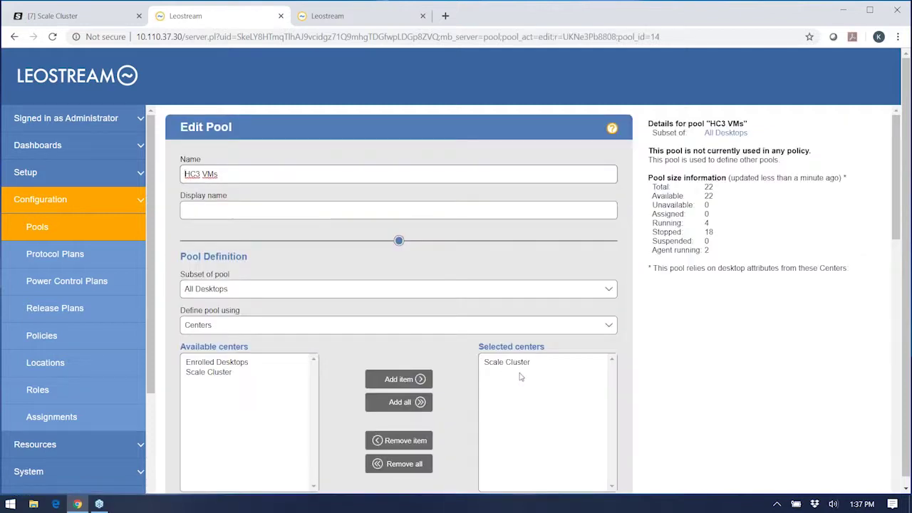
pyautogui.click(45, 227)
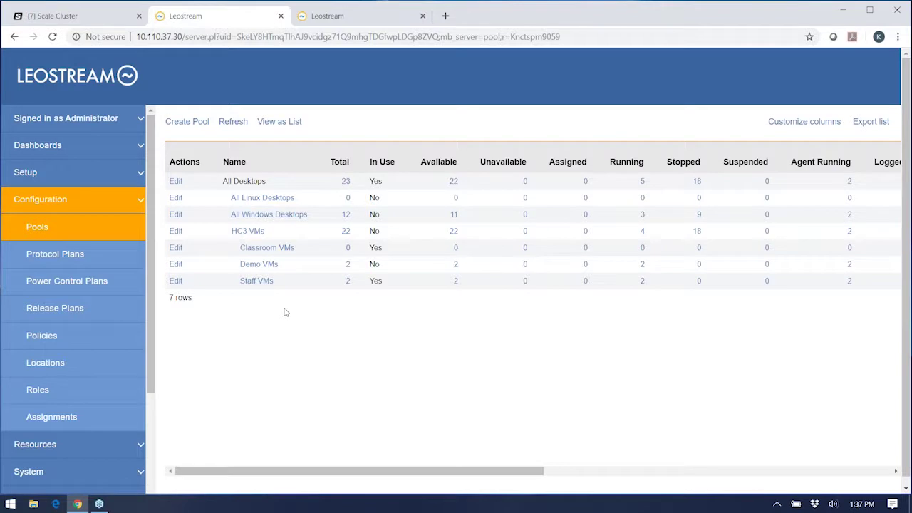
pyautogui.click(176, 264)
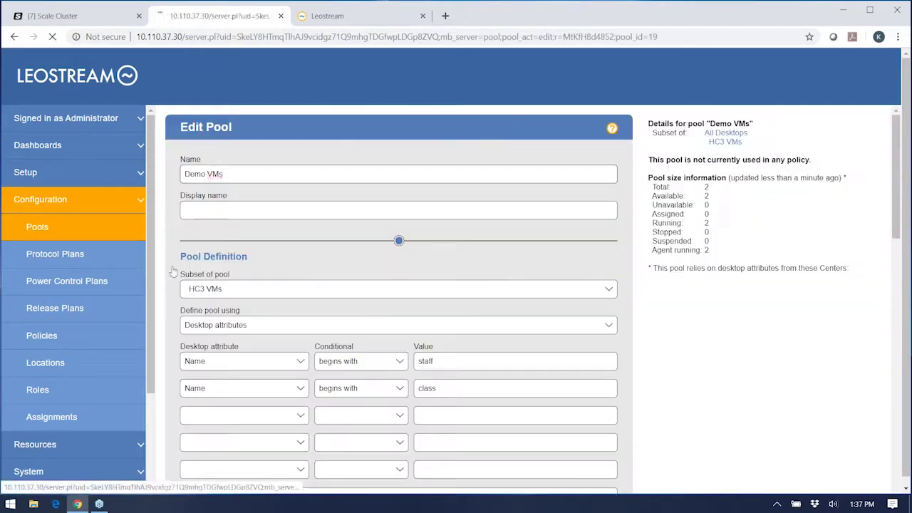
pyautogui.click(63, 237)
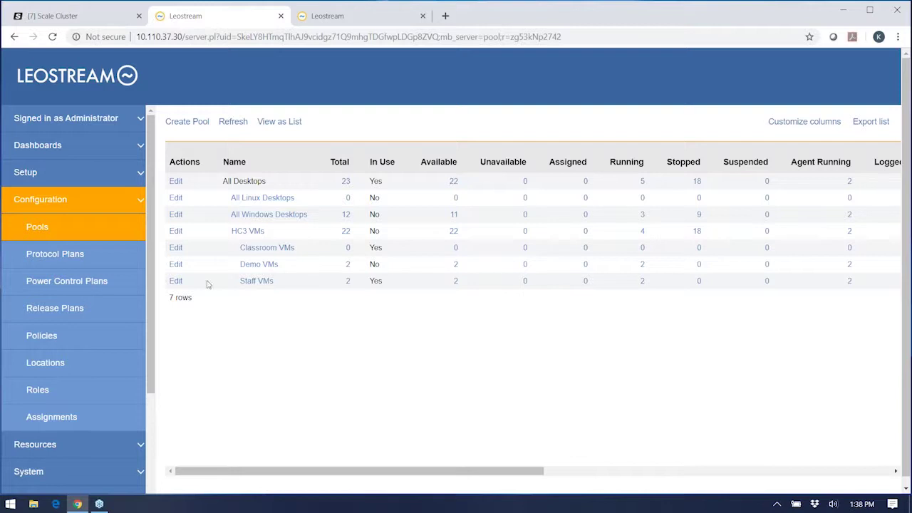
# Step: Scroll through the Staff VMs pool's provisioning settings
pyautogui.click(175, 282)
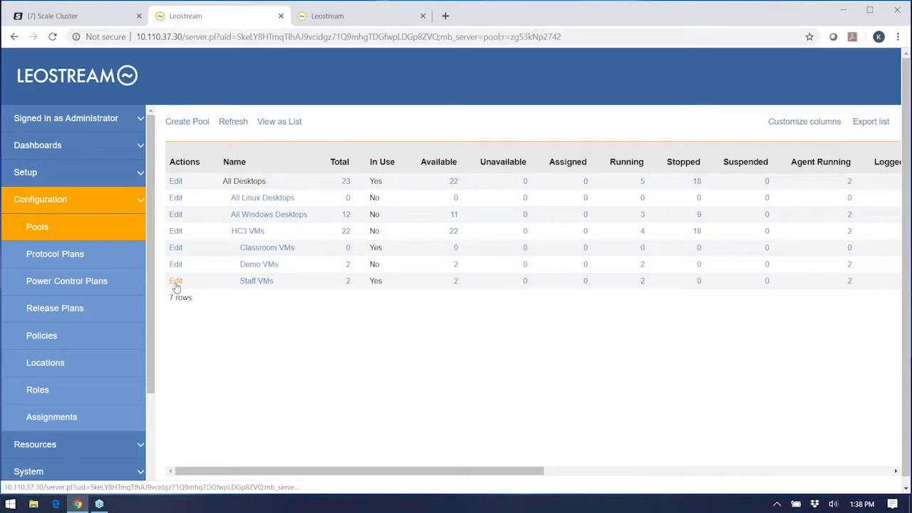
pyautogui.scroll(-1, 539, 351)
pyautogui.scroll(-6, 539, 350)
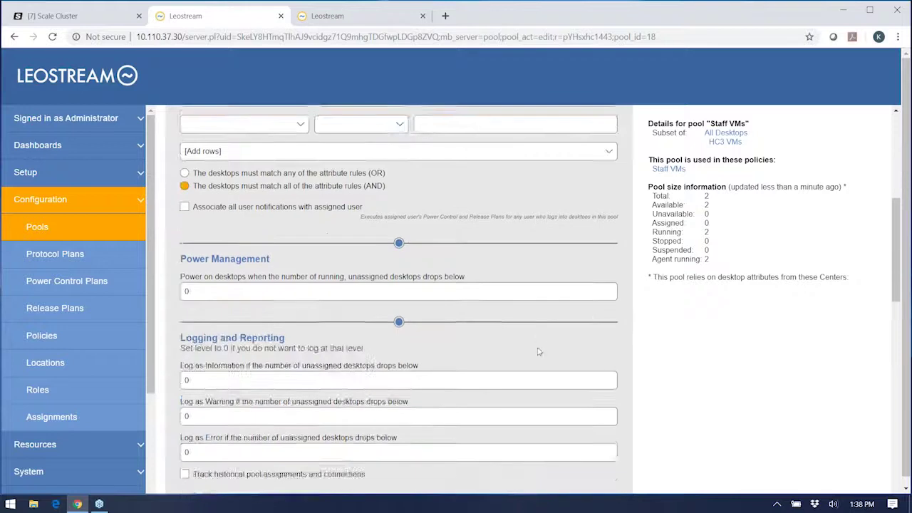
pyautogui.scroll(-1, 592, 362)
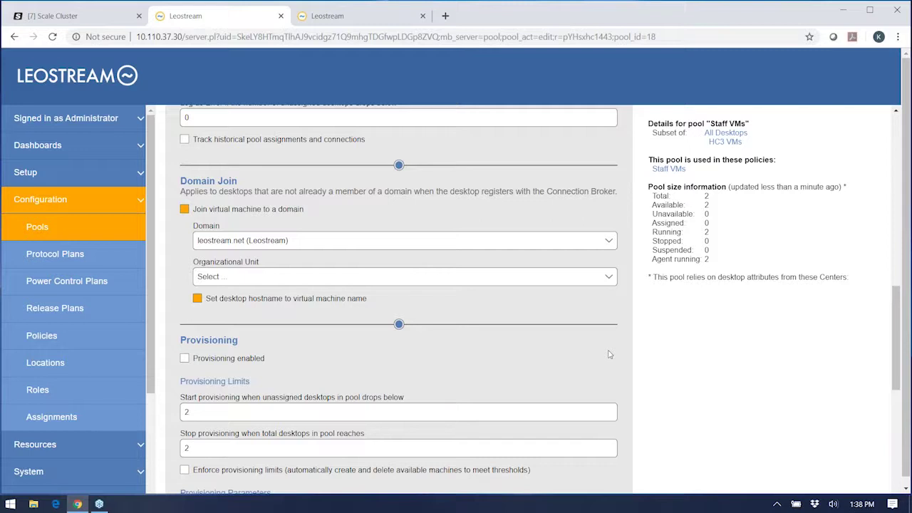
pyautogui.scroll(-3, 611, 352)
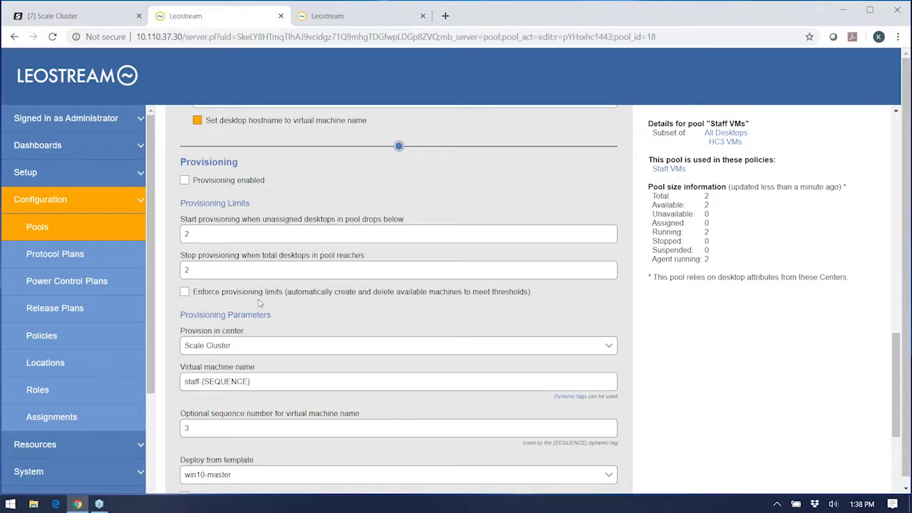
pyautogui.scroll(-2, 261, 304)
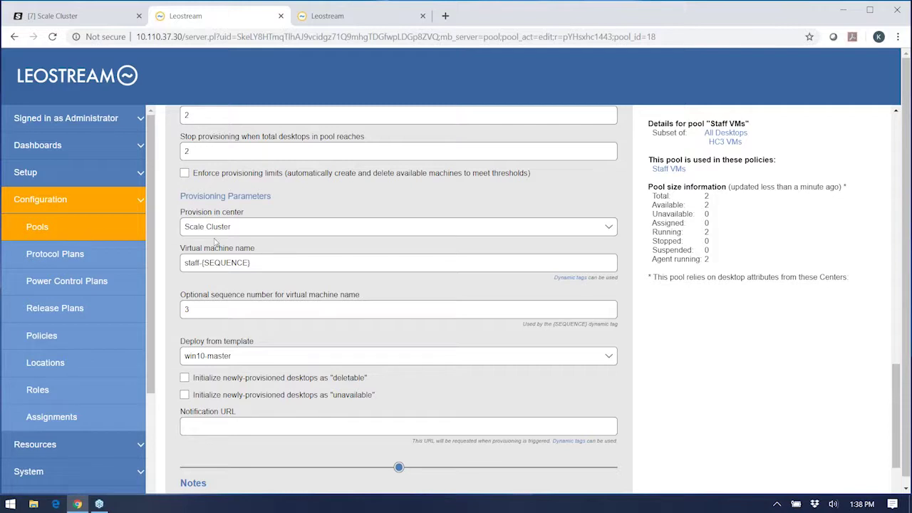
# Step: Glance at the Scale Cluster dashboard, then open the Classroom VMs pool for editing
pyautogui.click(42, 228)
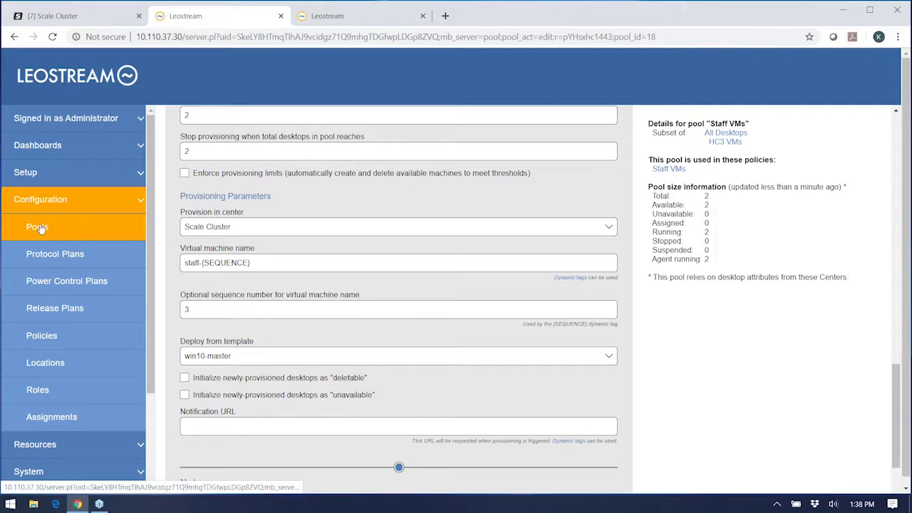
pyautogui.click(78, 17)
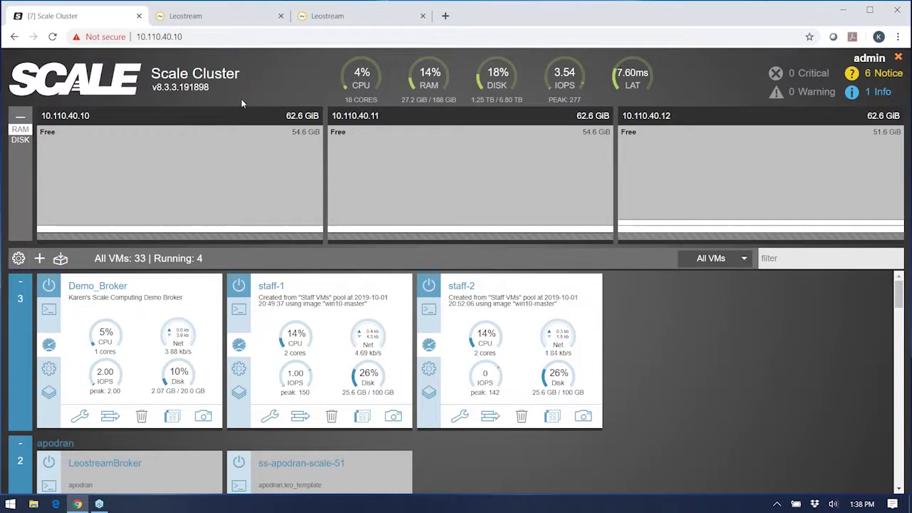
pyautogui.click(176, 19)
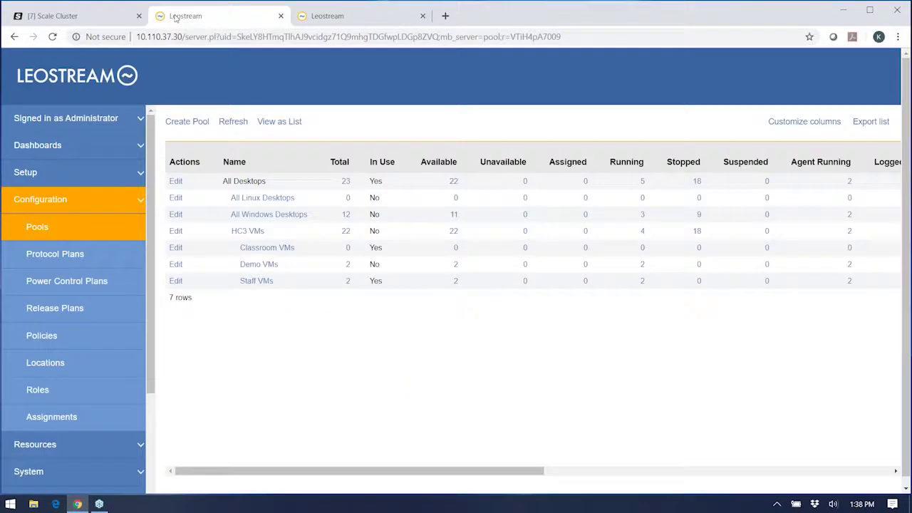
pyautogui.click(179, 247)
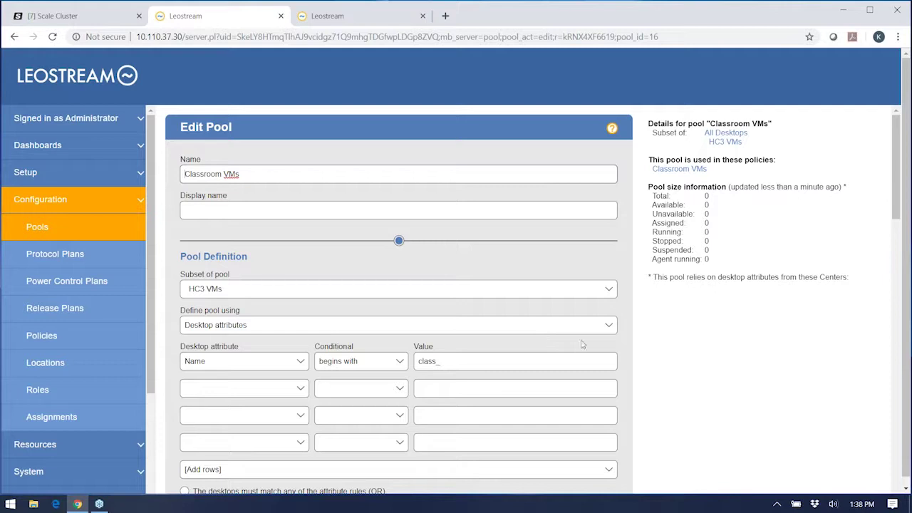
# Step: Set the start-provisioning threshold to 5, leaving Enforce provisioning limits unticked
pyautogui.scroll(-8, 718, 374)
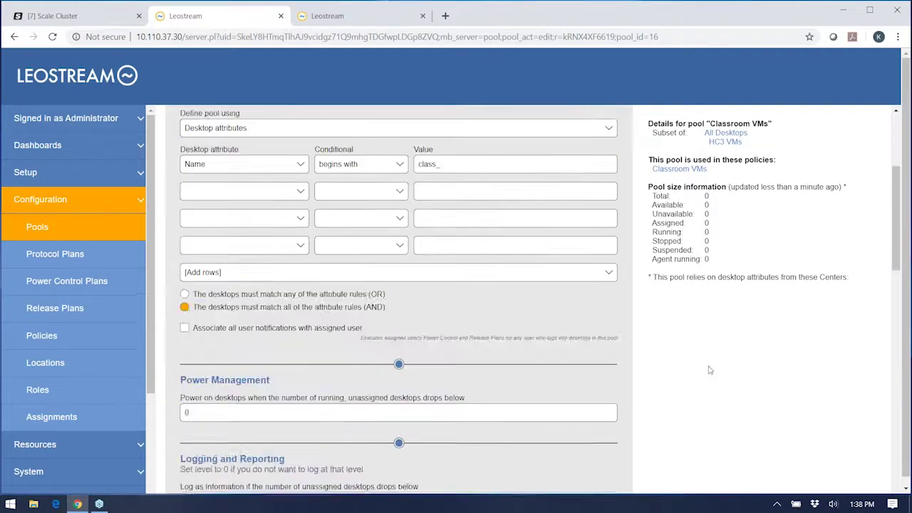
pyautogui.scroll(-2, 707, 367)
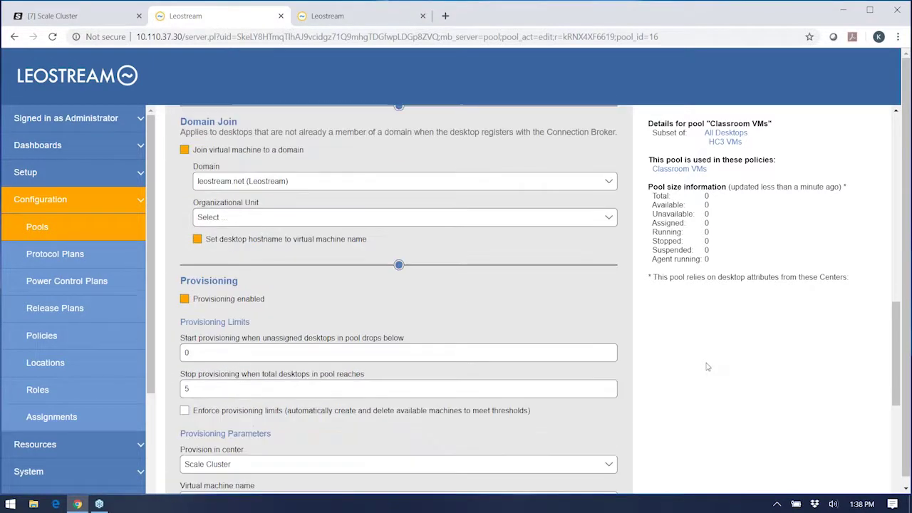
pyautogui.scroll(-2, 698, 363)
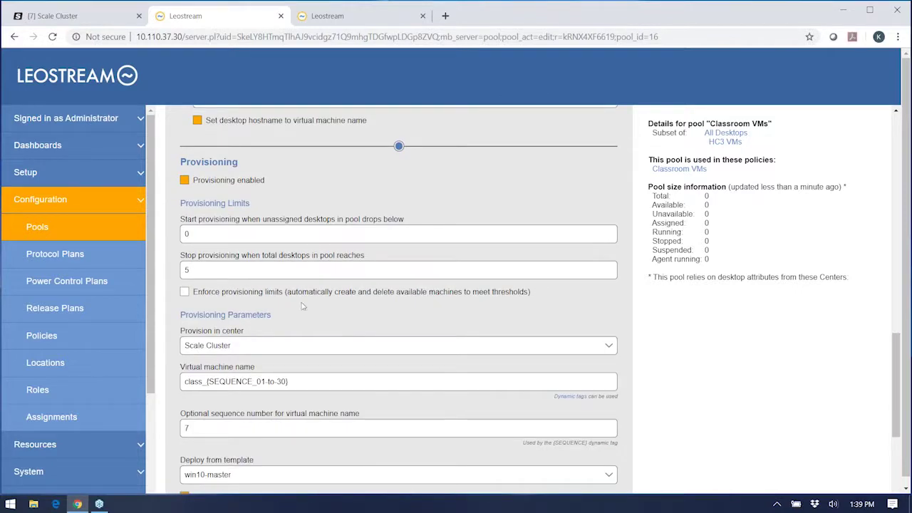
pyautogui.doubleClick(185, 233)
pyautogui.write('5')
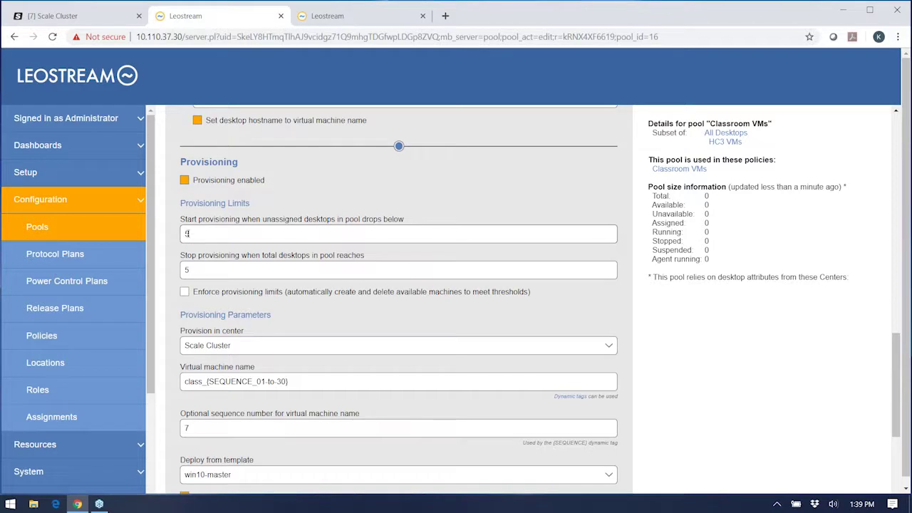
pyautogui.click(184, 292)
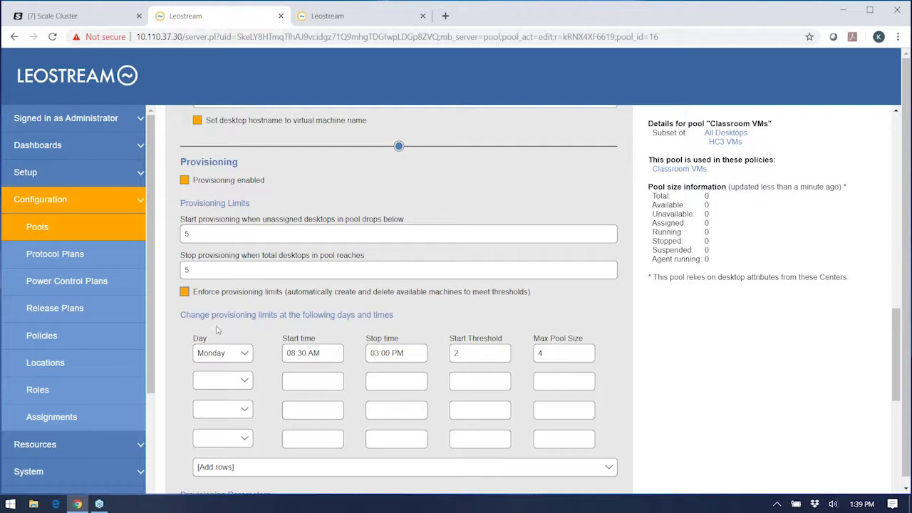
pyautogui.click(185, 293)
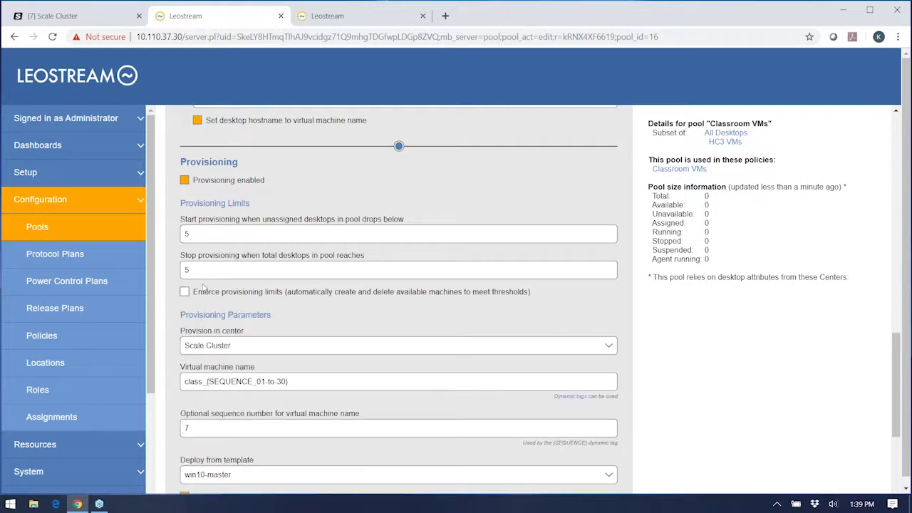
pyautogui.click(189, 237)
# Step: Point out the pool's total desktop count of 0 and scroll through the remaining settings
pyautogui.doubleClick(706, 196)
pyautogui.scroll(-1, 276, 239)
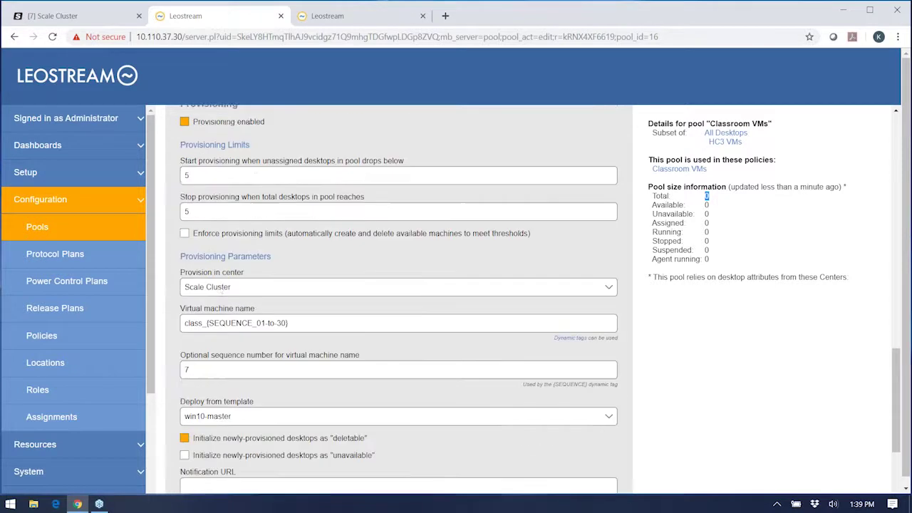
pyautogui.scroll(-1, 221, 294)
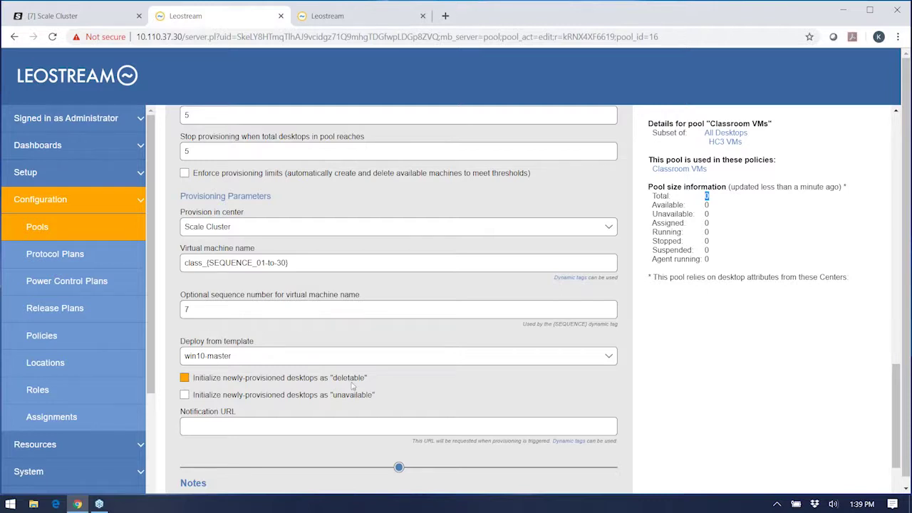
pyautogui.scroll(-2, 350, 386)
# Step: Save the Classroom VMs pool and open the Connection Broker log
pyautogui.click(211, 470)
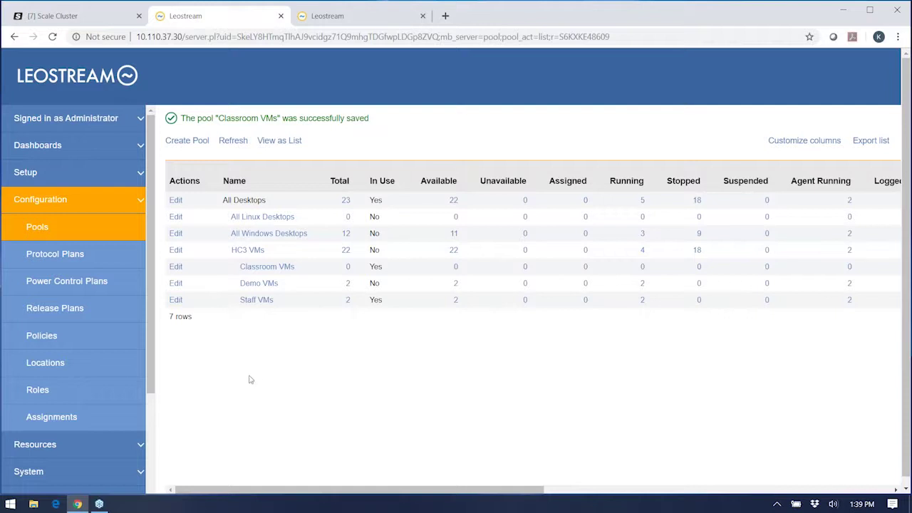
pyautogui.click(71, 471)
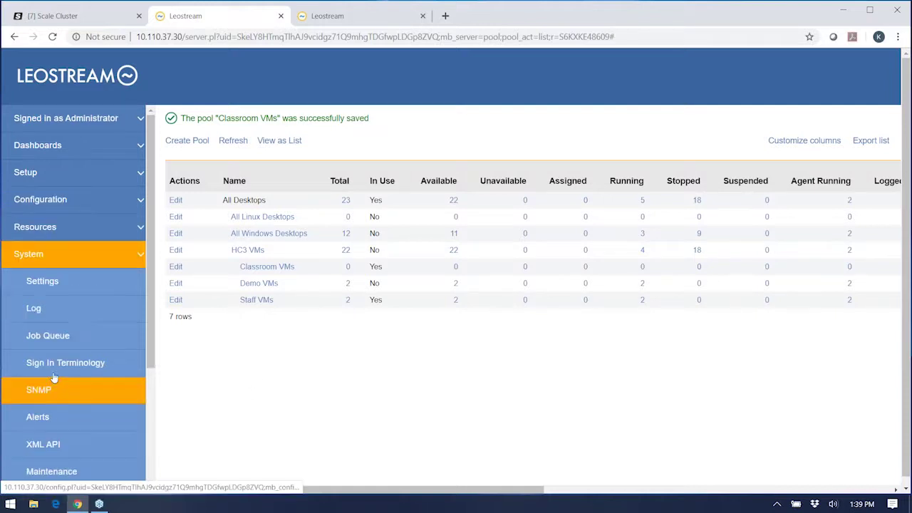
pyautogui.click(46, 317)
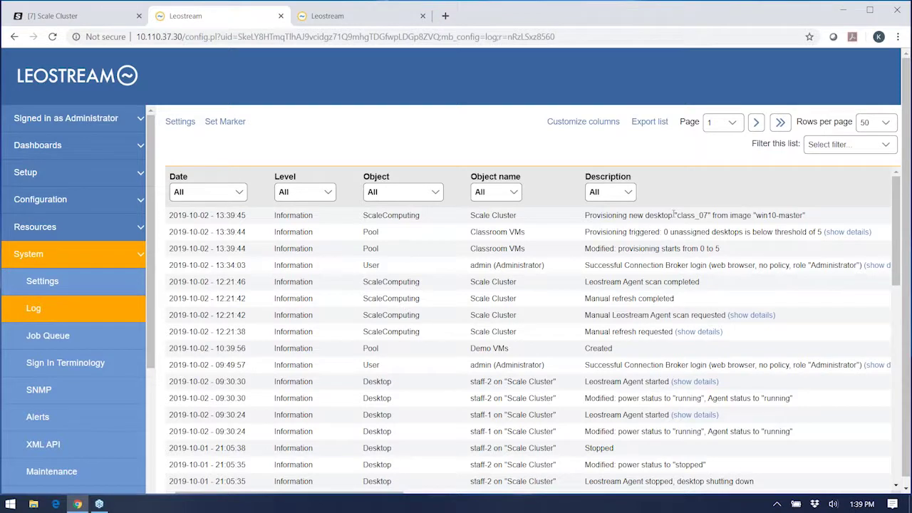
# Step: Check the Scale Cluster dashboard for the new class VMs, then reload the broker log
pyautogui.click(80, 16)
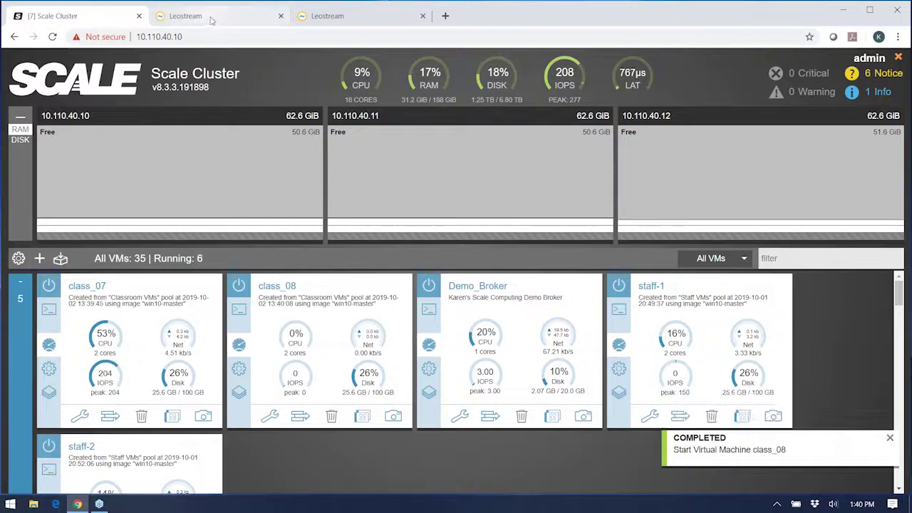
pyautogui.click(211, 21)
pyautogui.click(43, 312)
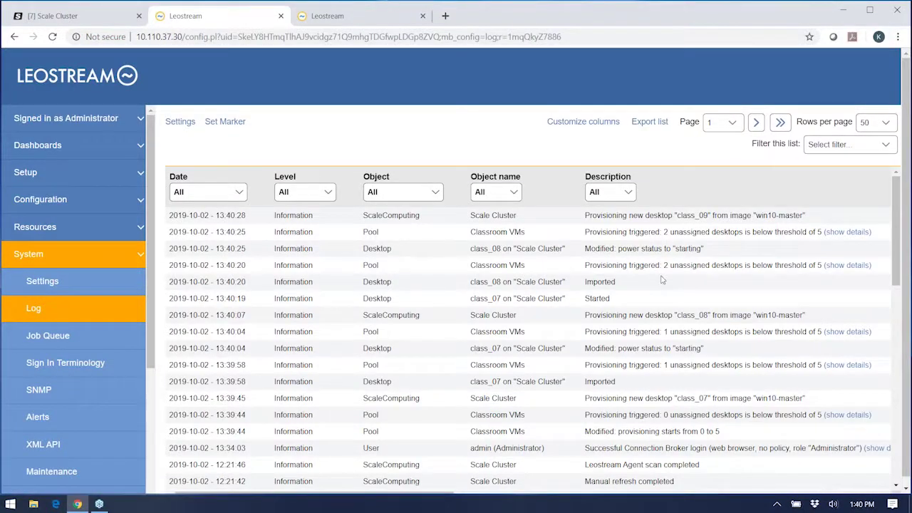
pyautogui.click(69, 208)
# Step: Open the Classroom VMs pool, scroll its settings, and go back to Pools without saving
pyautogui.click(55, 228)
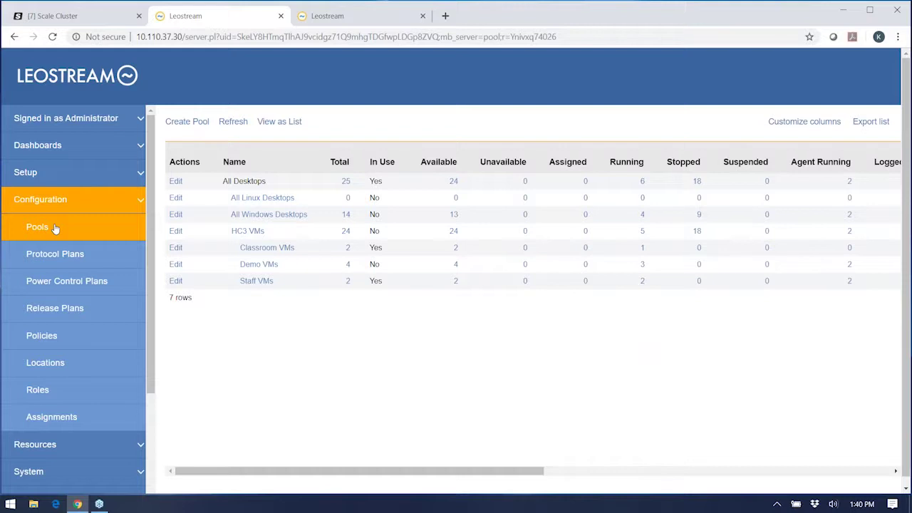
pyautogui.click(175, 247)
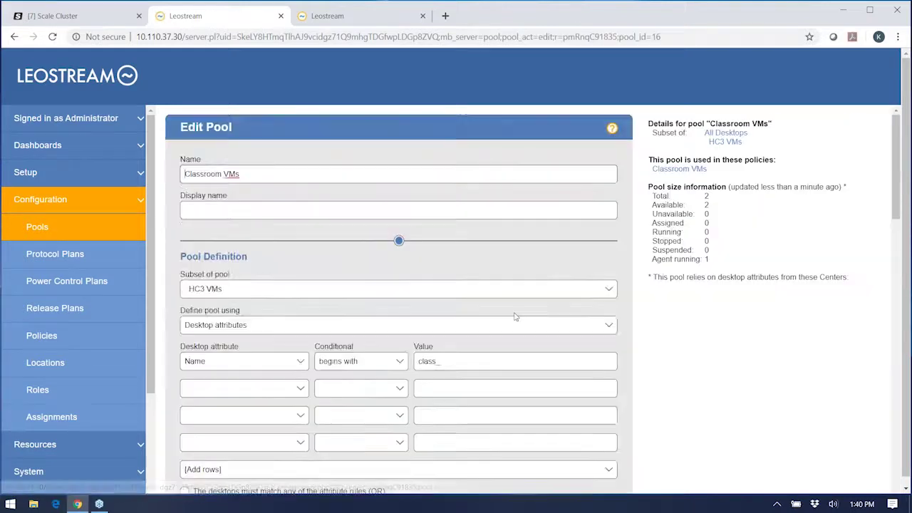
pyautogui.scroll(-8, 533, 321)
pyautogui.scroll(-3, 533, 321)
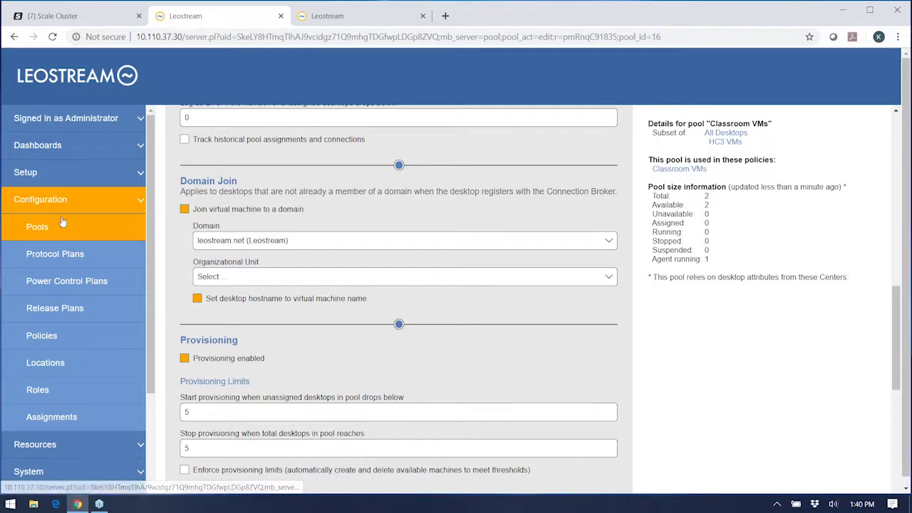
pyautogui.click(39, 229)
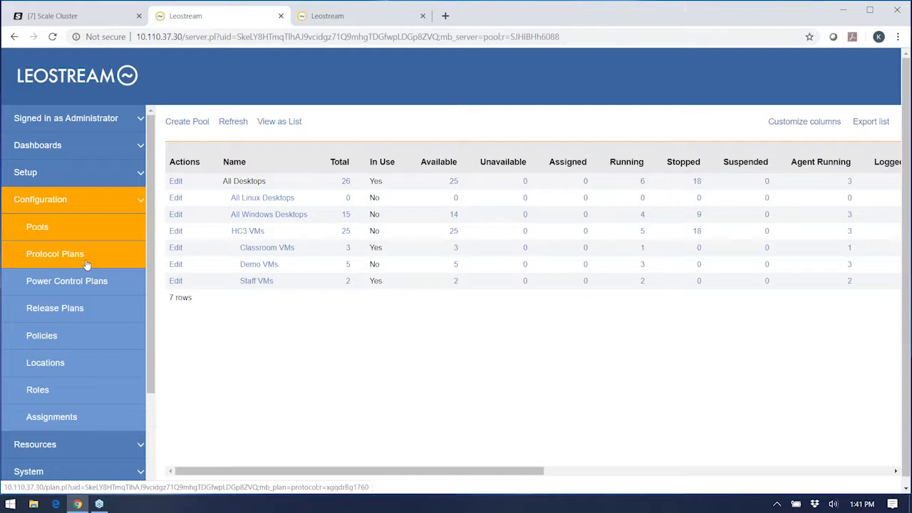
# Step: Review the HTML5 RDP / Leostream Gateway protocol plan, then return to the Protocol Plans list
pyautogui.click(84, 263)
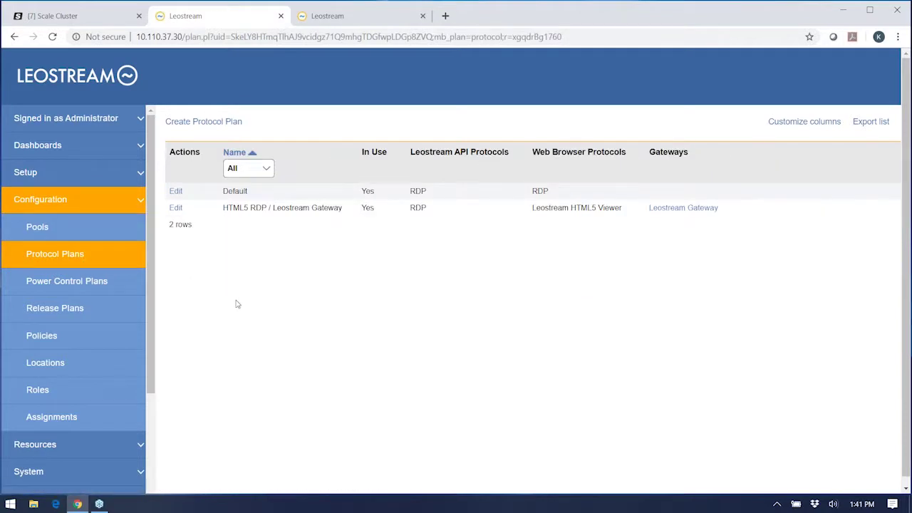
pyautogui.click(176, 208)
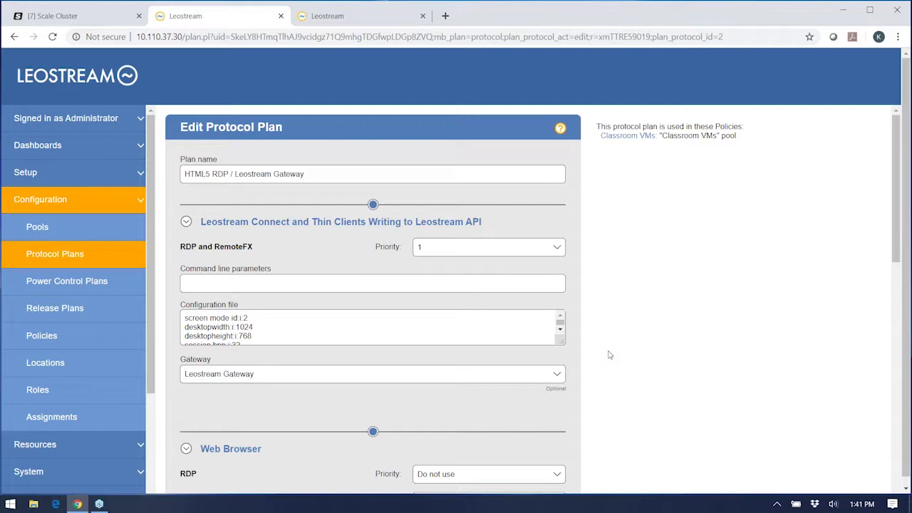
pyautogui.scroll(-4, 605, 352)
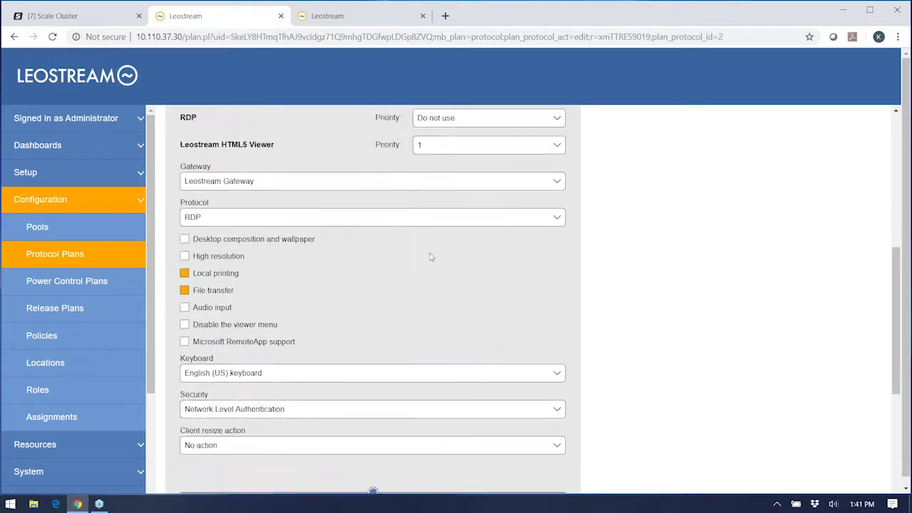
pyautogui.scroll(1, 430, 256)
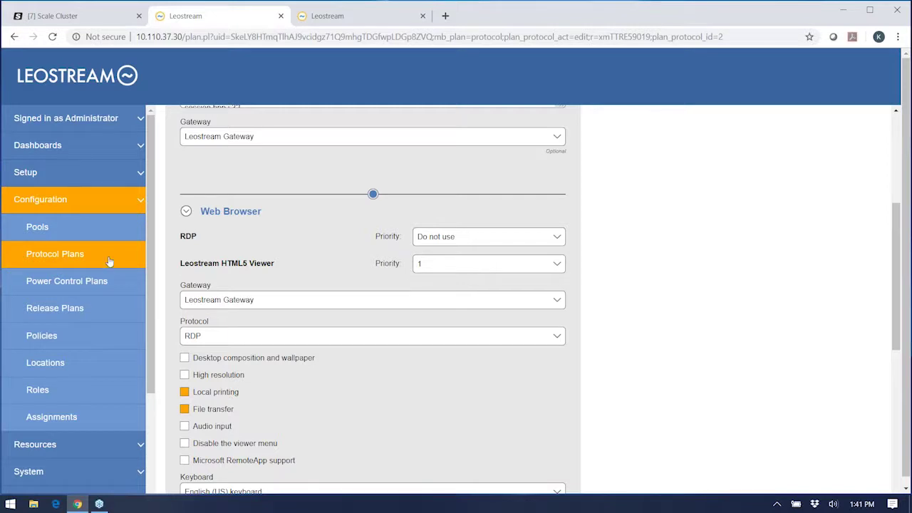
pyautogui.click(81, 257)
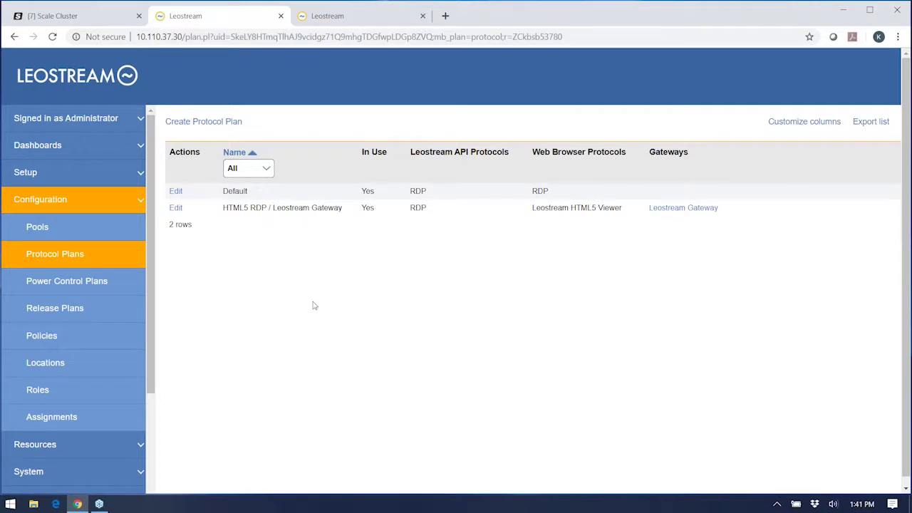
# Step: Open the 'Shutdown on release' power control plan and review its 5-minute shutdown-after-release setting
pyautogui.click(76, 289)
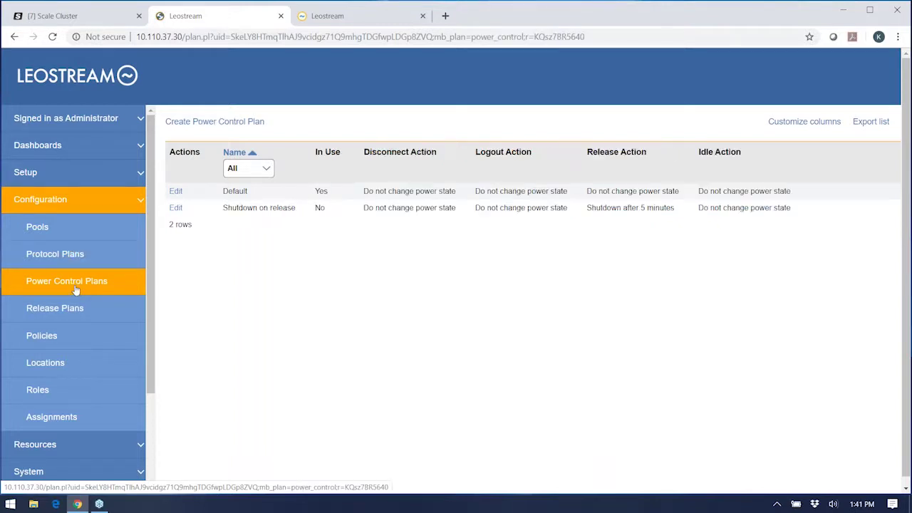
pyautogui.click(177, 210)
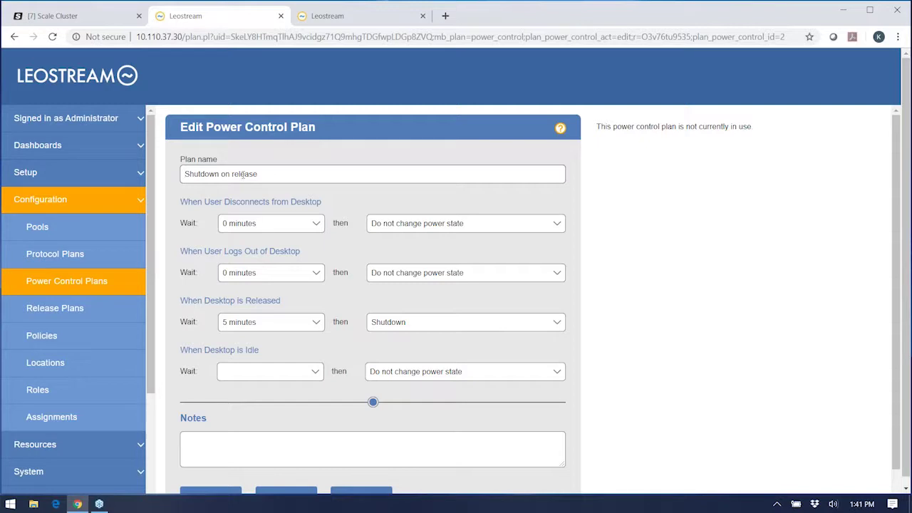
pyautogui.doubleClick(243, 174)
pyautogui.click(277, 170)
# Step: Review the Persistent plan's release-to-pool, disconnect, logout and idle sections, then go back to Release Plans
pyautogui.click(62, 315)
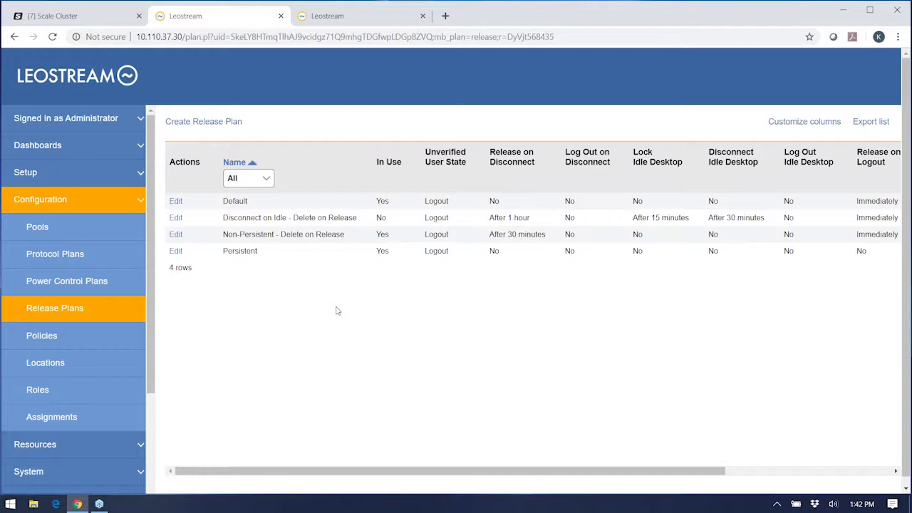
pyautogui.click(175, 252)
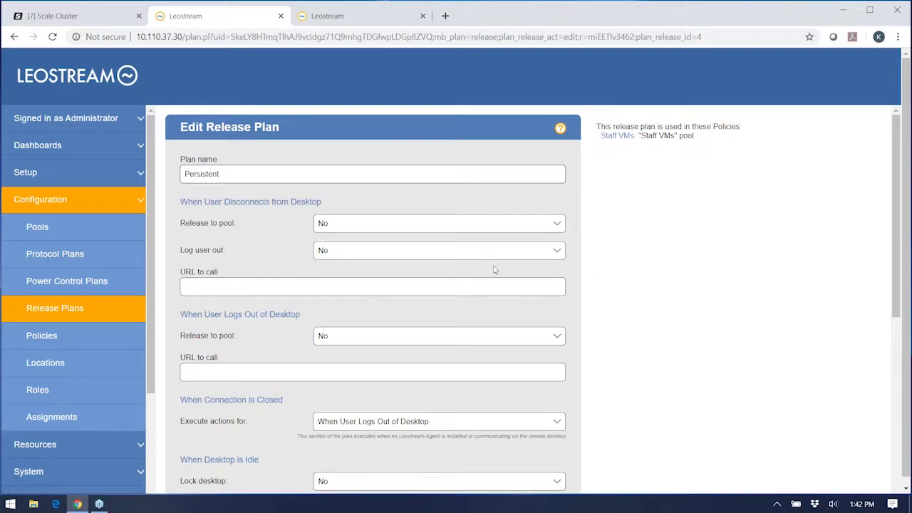
pyautogui.moveTo(180, 224); pyautogui.dragTo(237, 225)
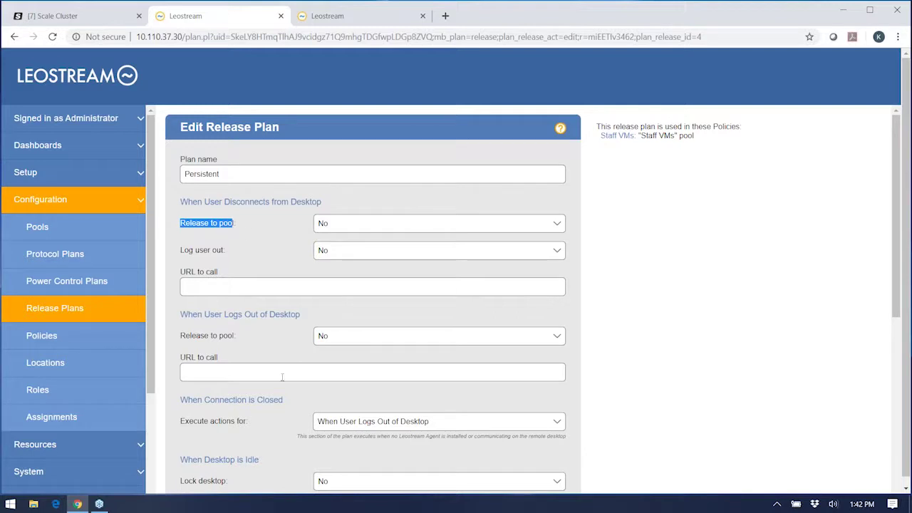
pyautogui.doubleClick(260, 202)
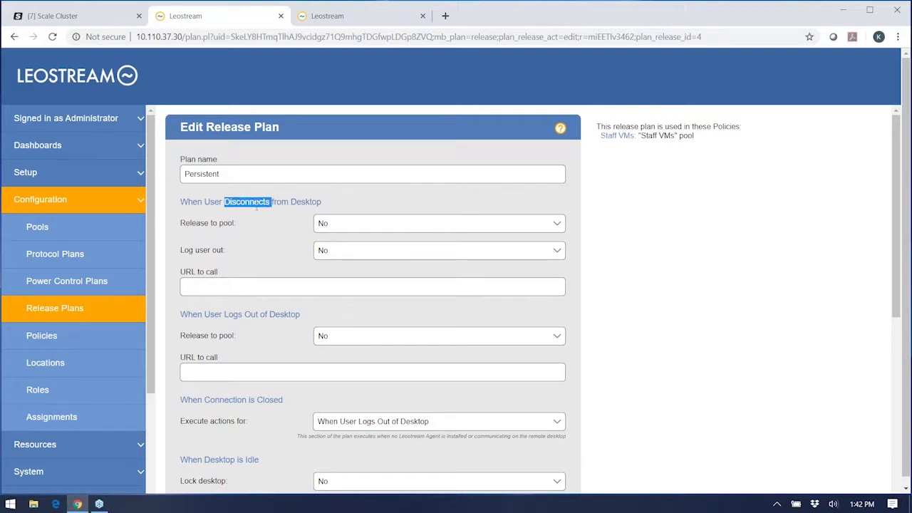
pyautogui.doubleClick(235, 314)
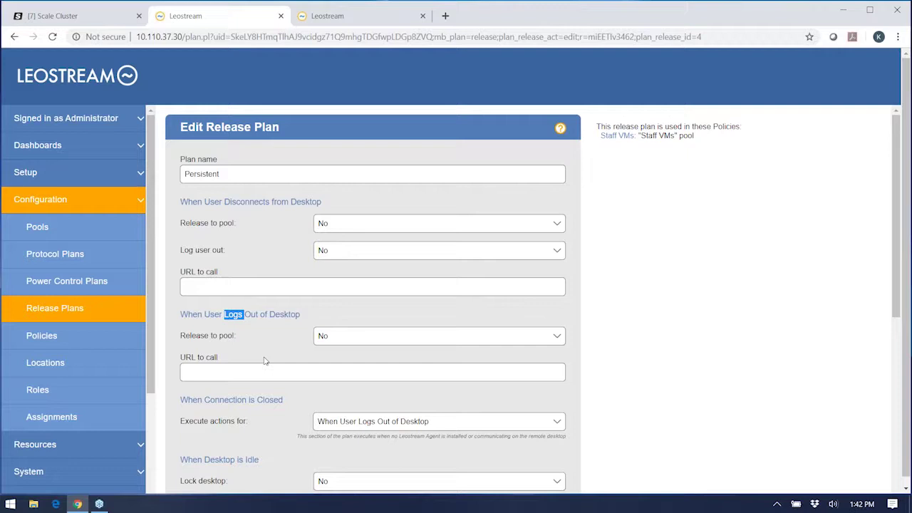
pyautogui.doubleClick(252, 460)
pyautogui.scroll(-2, 523, 389)
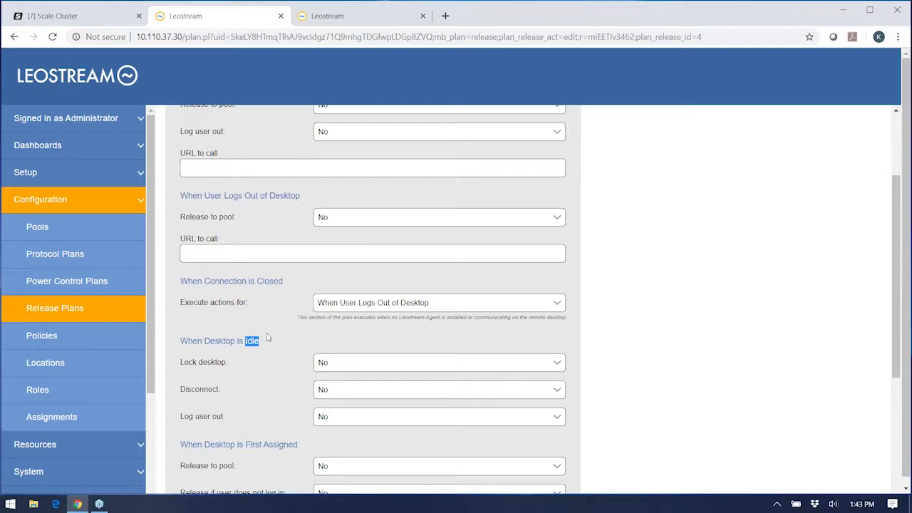
pyautogui.click(66, 309)
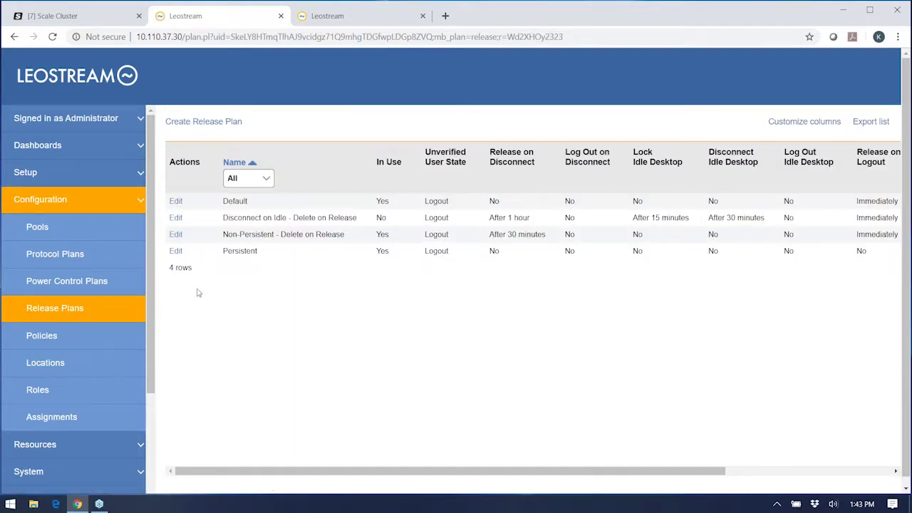
# Step: Review the Non-Persistent - Delete on Release plan's 30-minute disconnect release and desktop-released settings
pyautogui.click(176, 235)
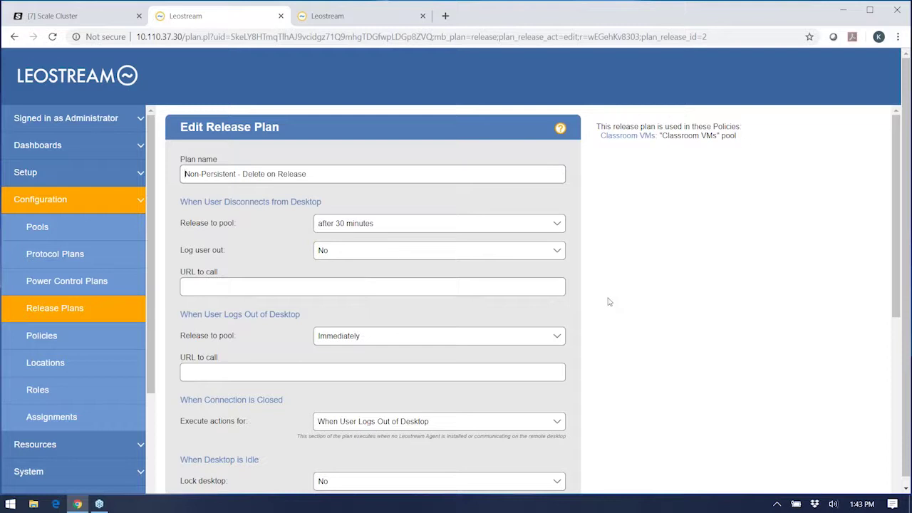
pyautogui.doubleClick(258, 204)
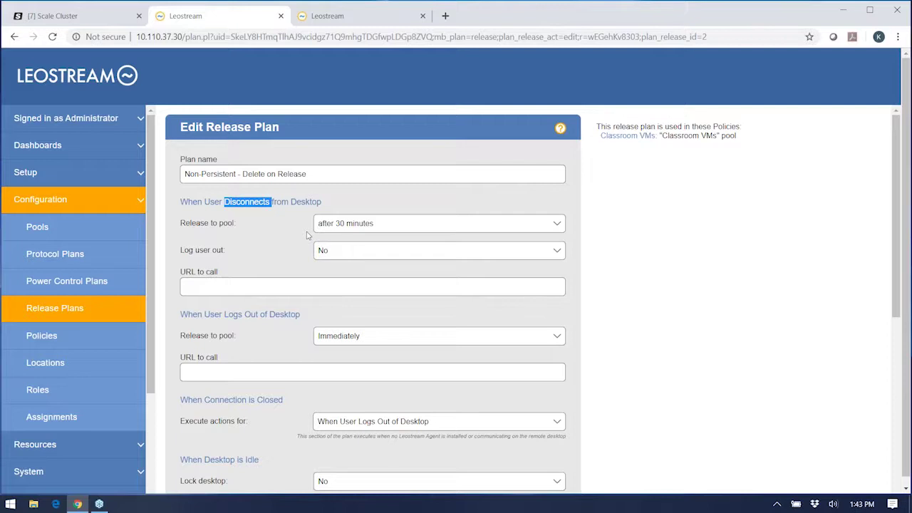
pyautogui.doubleClick(202, 223)
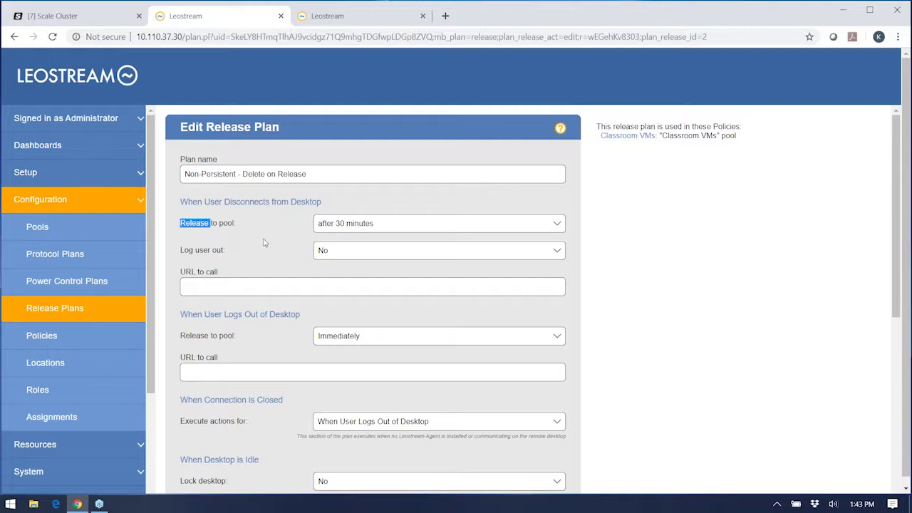
pyautogui.scroll(-5, 266, 243)
pyautogui.doubleClick(262, 307)
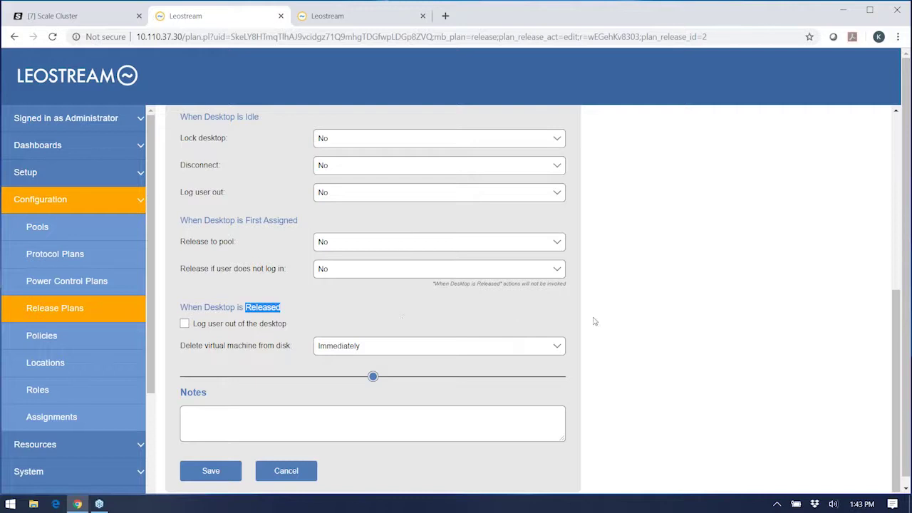
pyautogui.scroll(5, 592, 320)
pyautogui.scroll(1, 605, 333)
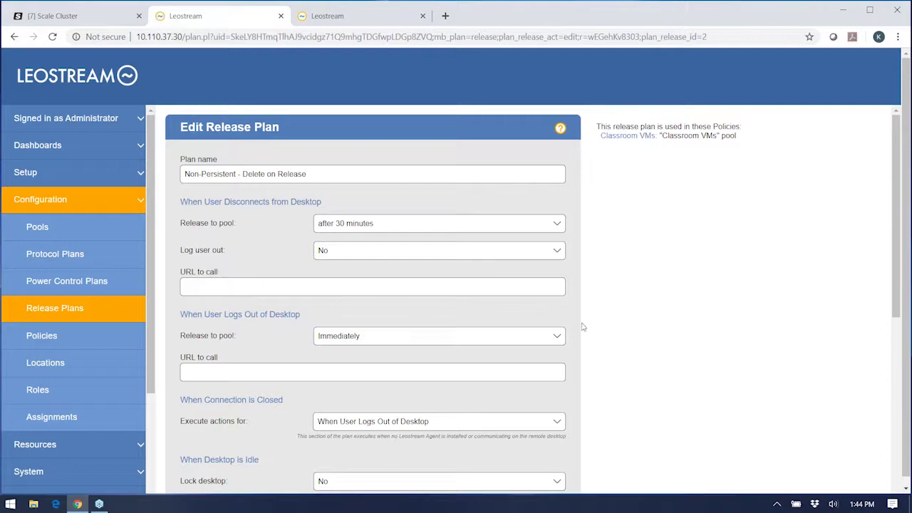
# Step: Open the Classroom VMs policy, scroll to its pool and Plans settings, then view Assignments
pyautogui.click(37, 233)
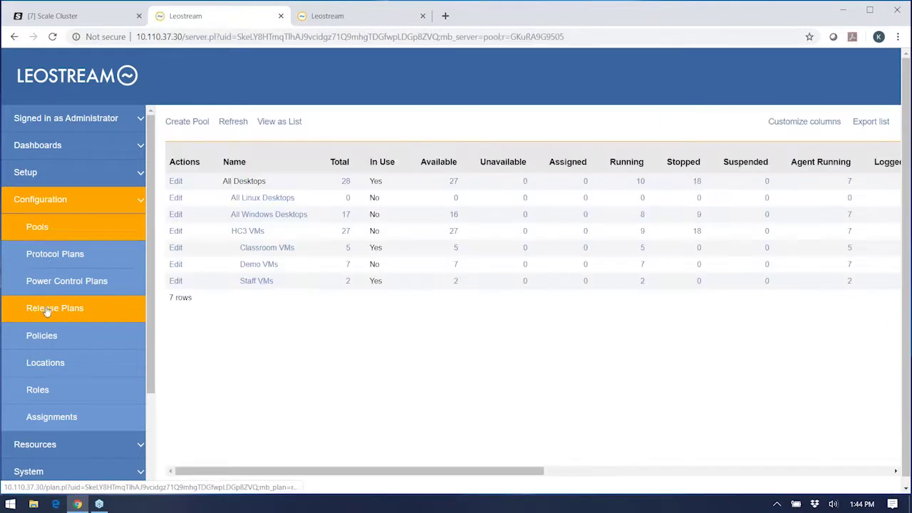
pyautogui.click(55, 337)
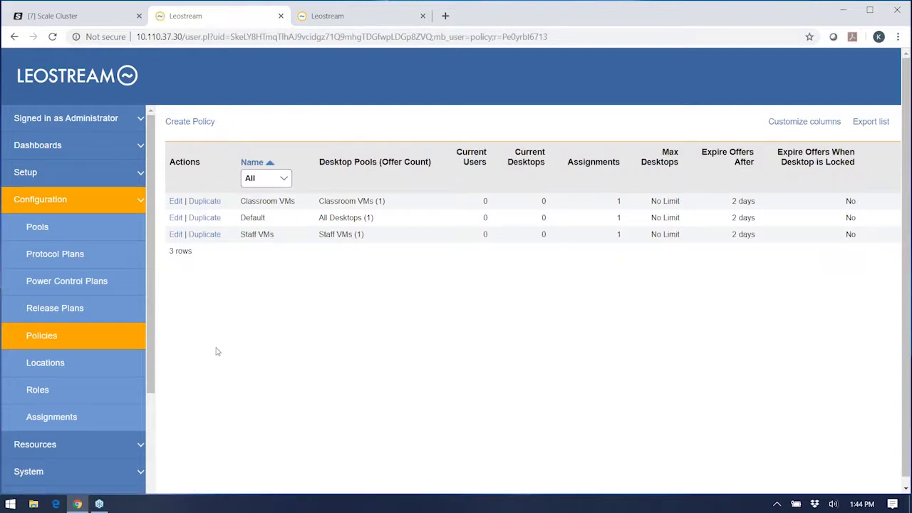
pyautogui.click(175, 202)
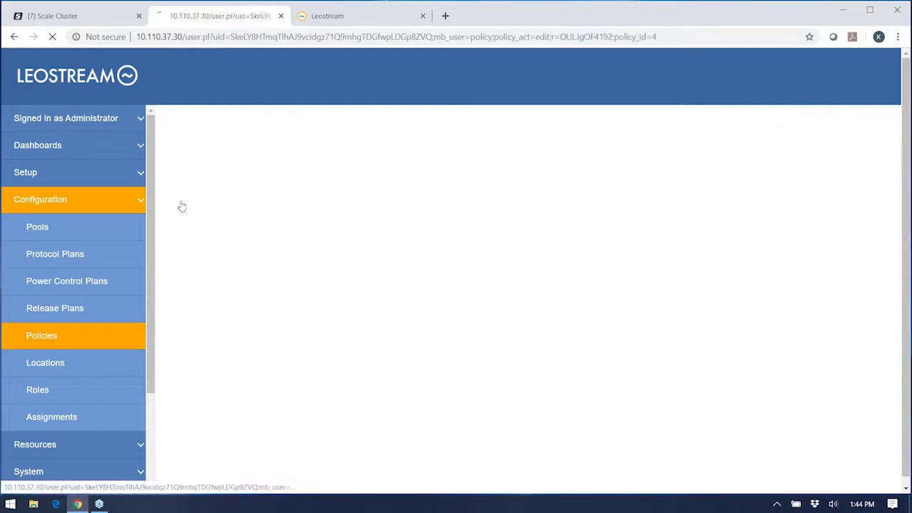
pyautogui.scroll(-5, 603, 310)
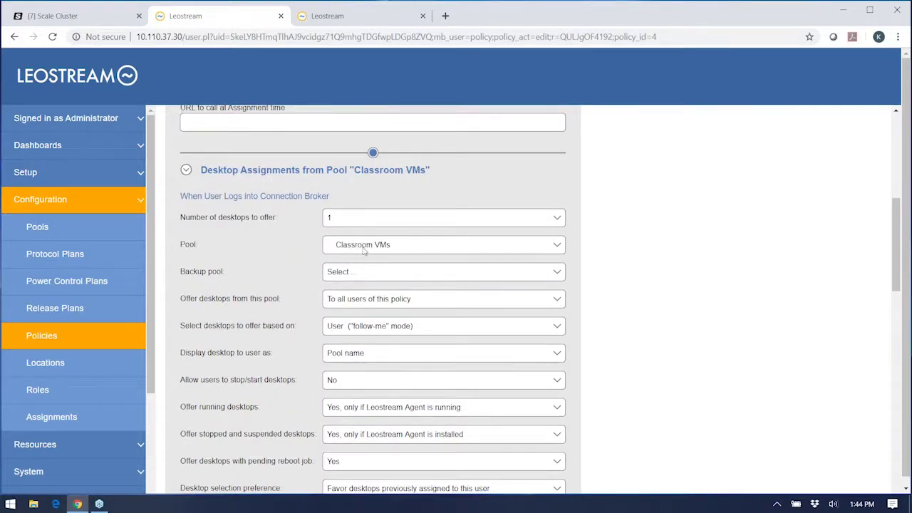
pyautogui.scroll(-6, 363, 250)
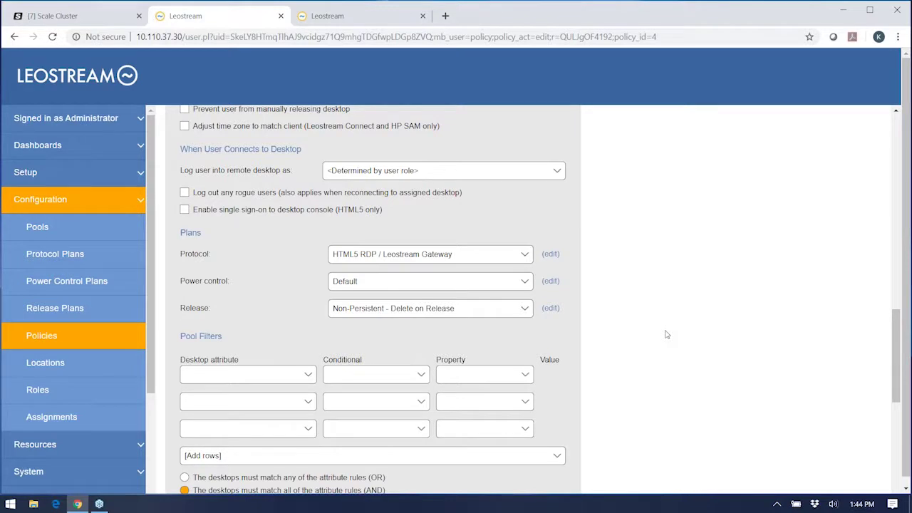
pyautogui.click(81, 422)
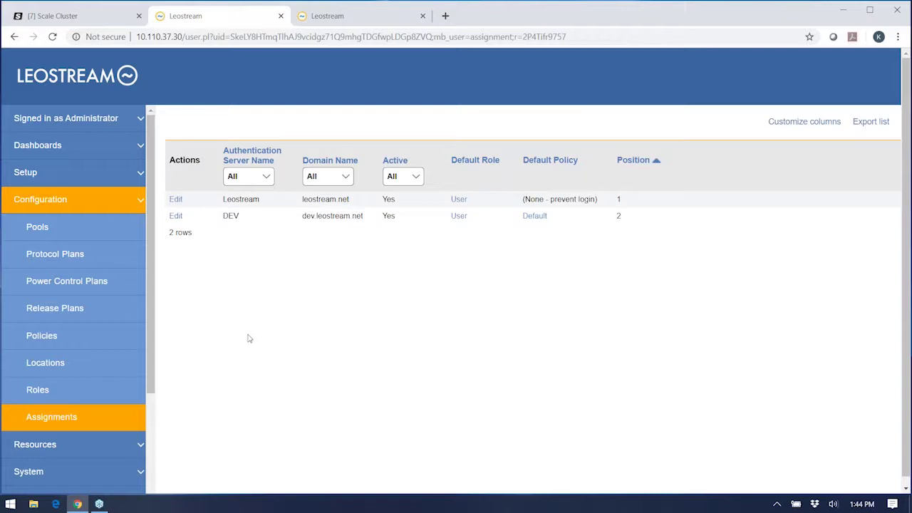
# Step: Glance at Setup > Authentication Servers, then open the Leostream row's rules under Configuration > Assignments
pyautogui.click(50, 172)
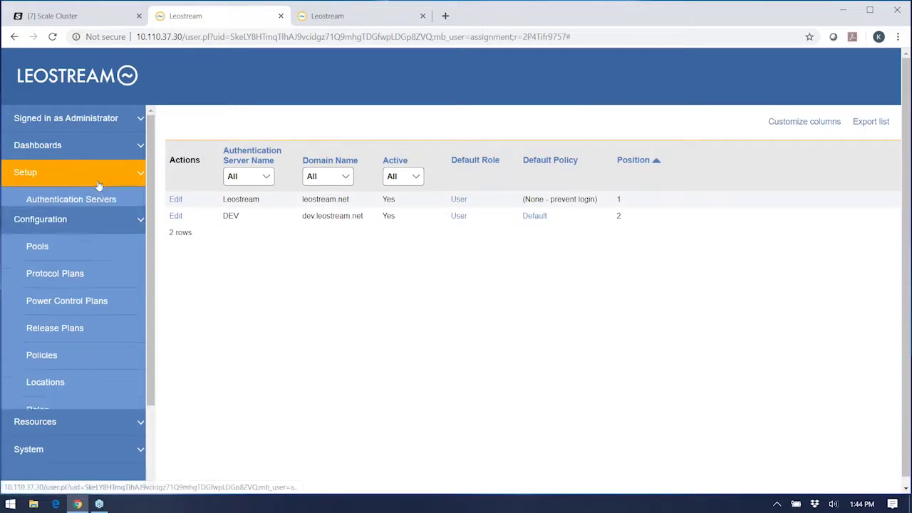
pyautogui.click(35, 205)
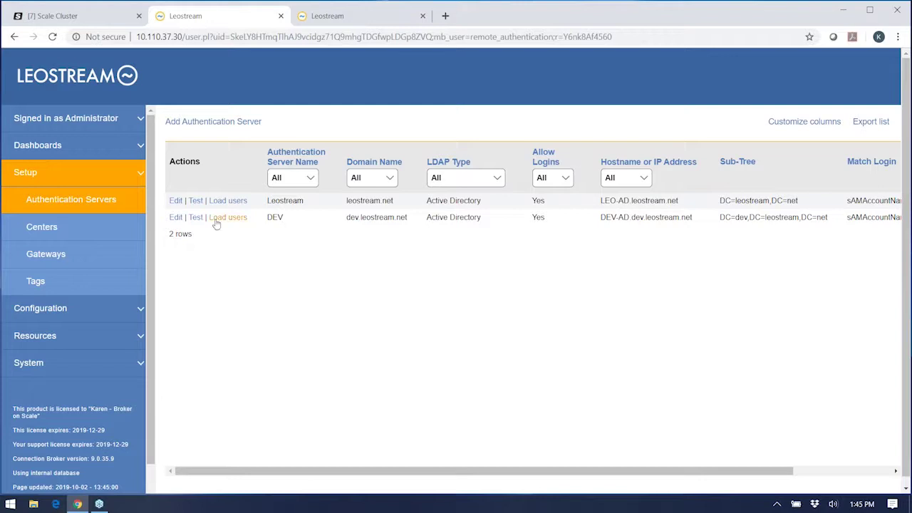
pyautogui.click(57, 308)
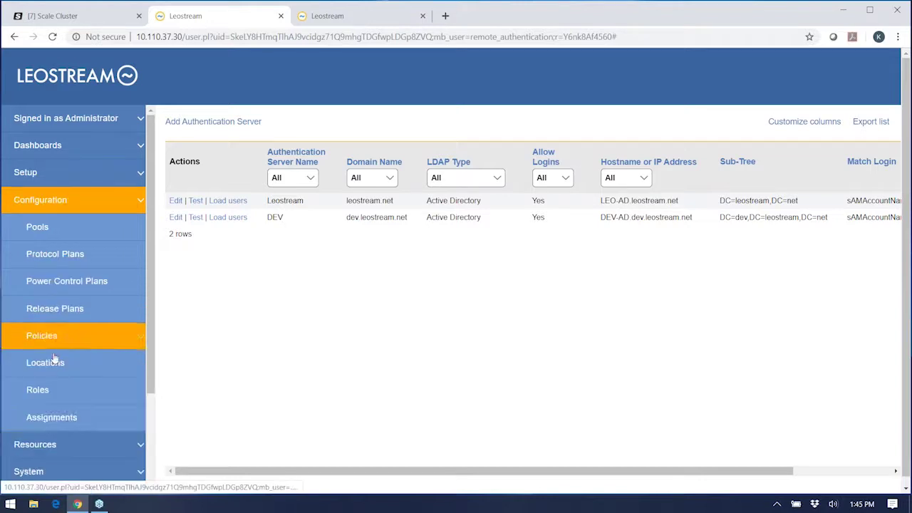
pyautogui.click(75, 425)
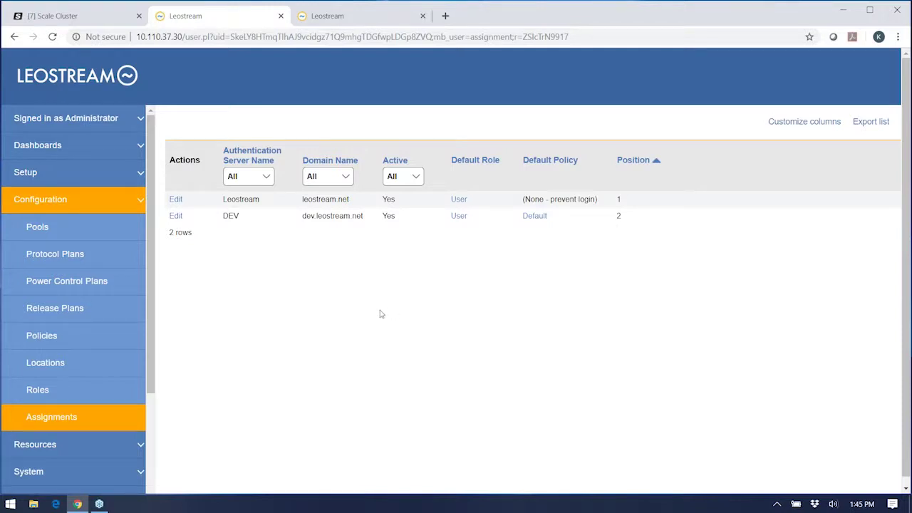
pyautogui.click(176, 200)
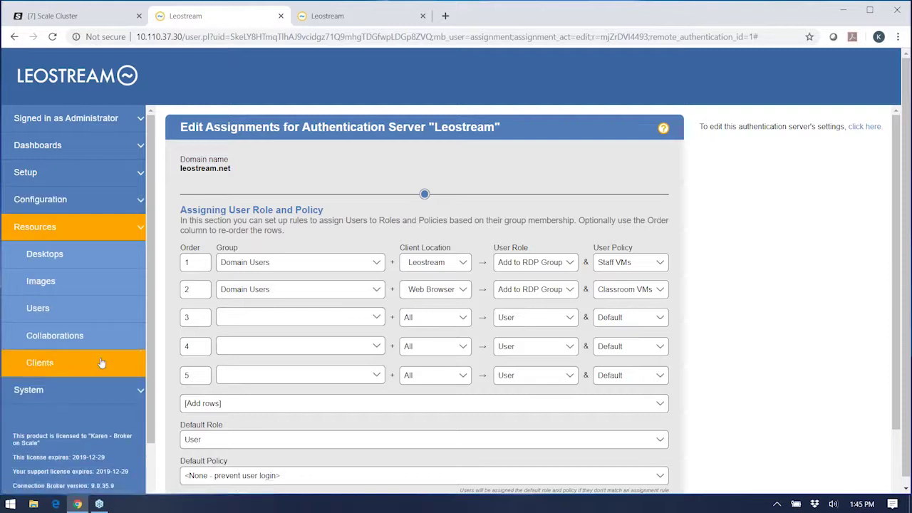
# Step: Run a test login for the test user limited to the Web Browser client location
pyautogui.click(76, 315)
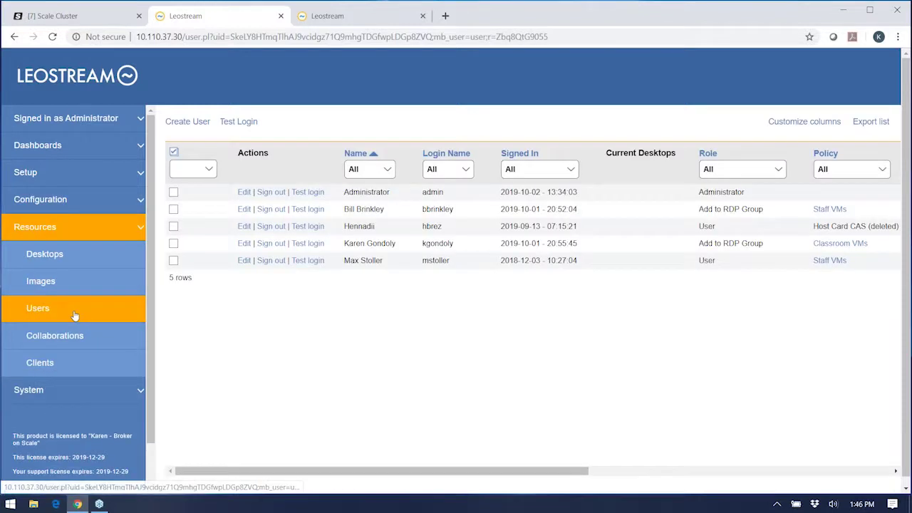
pyautogui.click(235, 122)
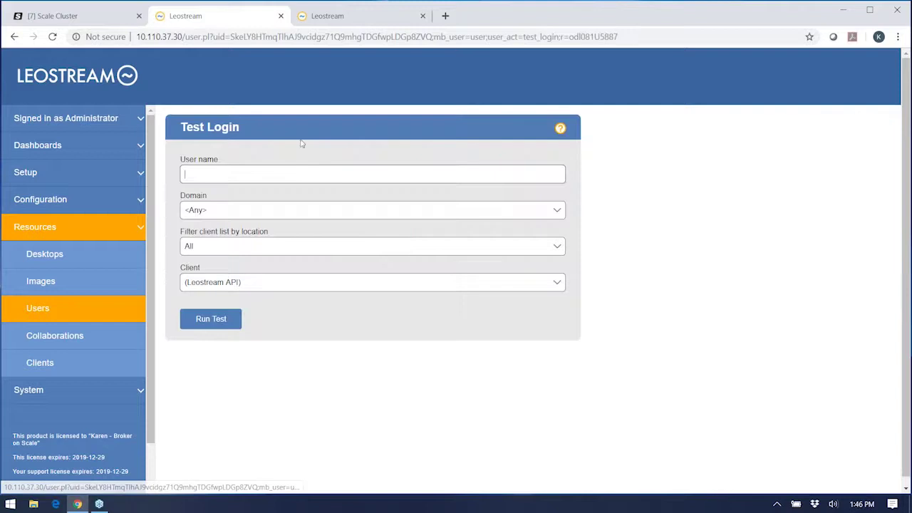
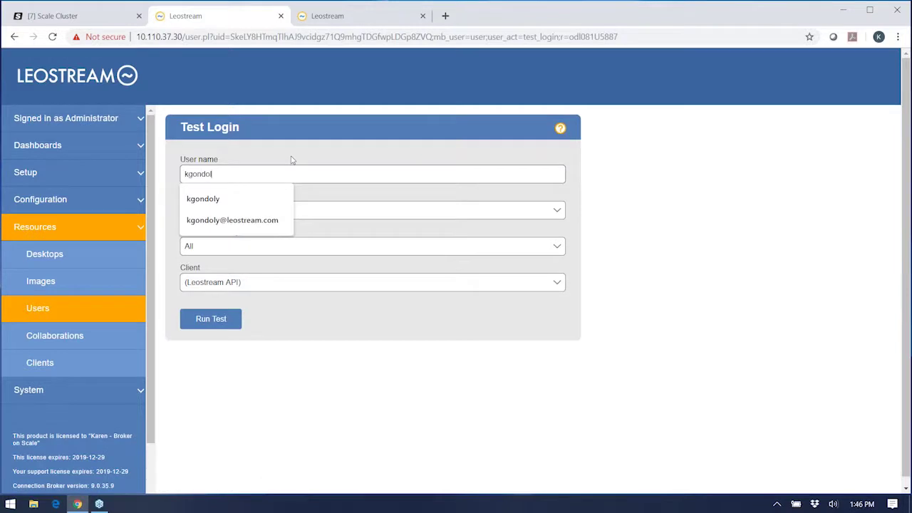
pyautogui.click(226, 200)
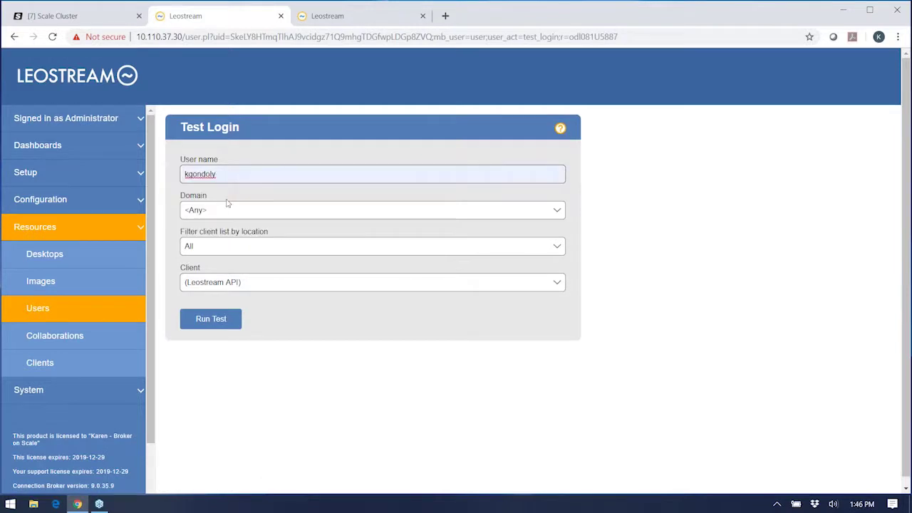
pyautogui.click(211, 248)
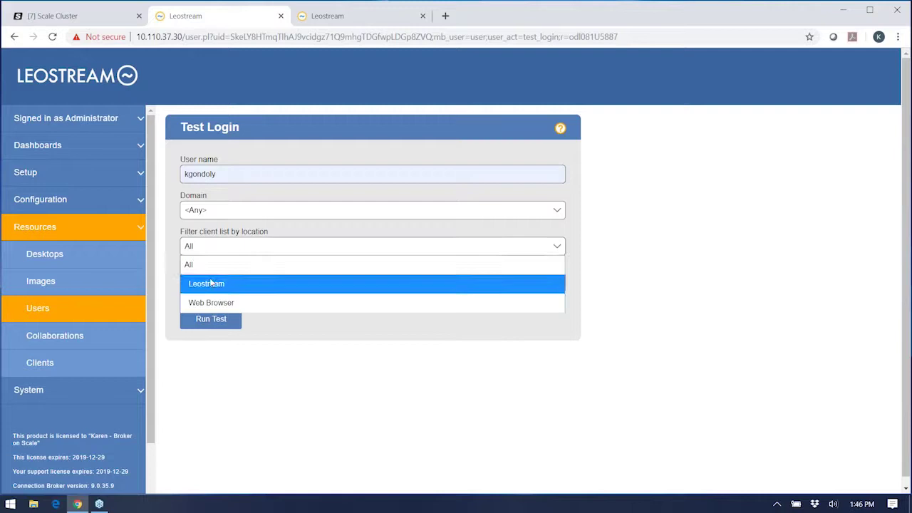
pyautogui.click(210, 302)
pyautogui.click(217, 322)
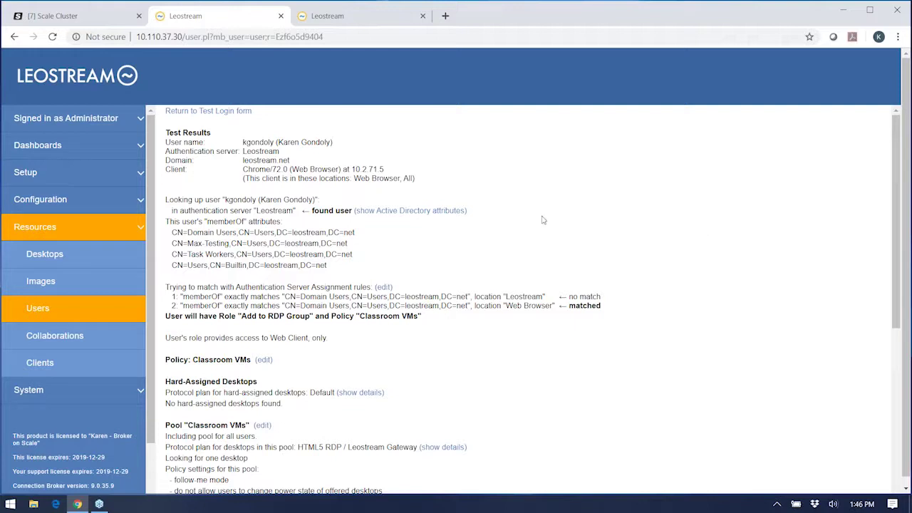
# Step: Review the test results: Leostream authentication server, memberOf groups and the matched assignment rule
pyautogui.doubleClick(278, 211)
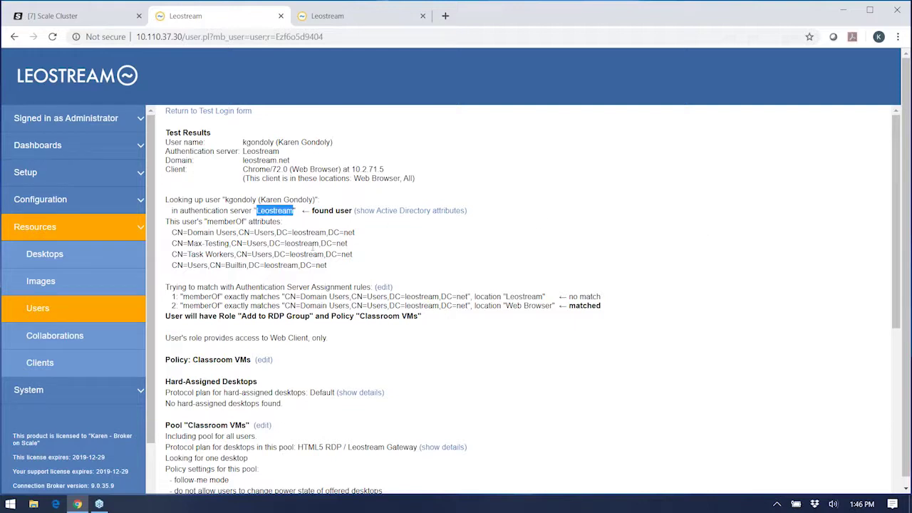
pyautogui.doubleClick(225, 222)
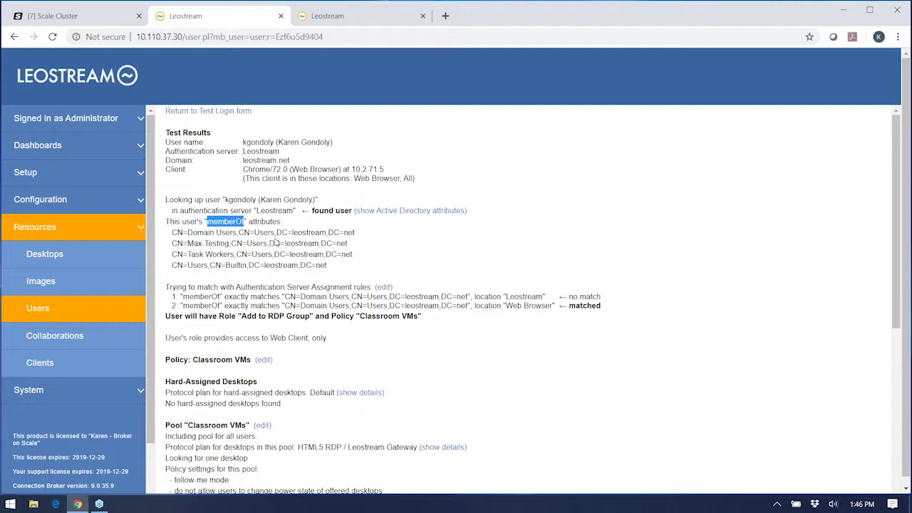
pyautogui.scroll(-3, 496, 242)
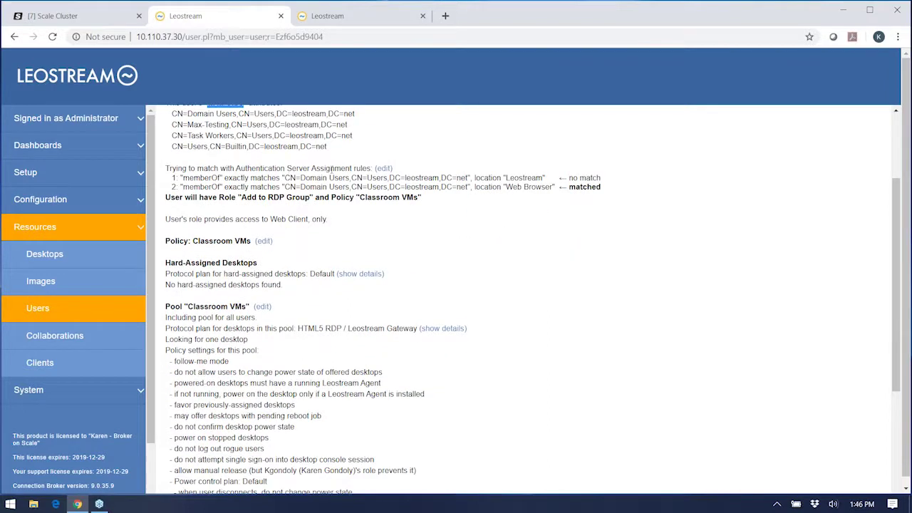
pyautogui.doubleClick(331, 168)
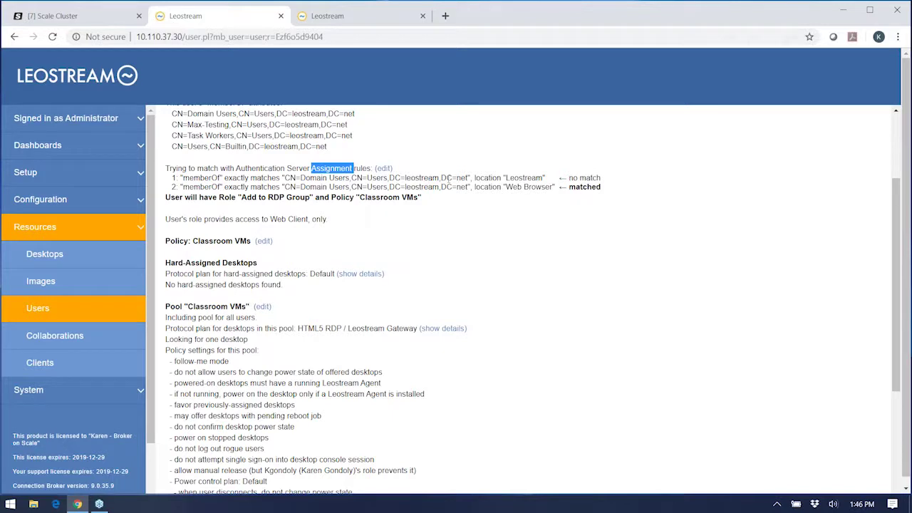
pyautogui.doubleClick(574, 187)
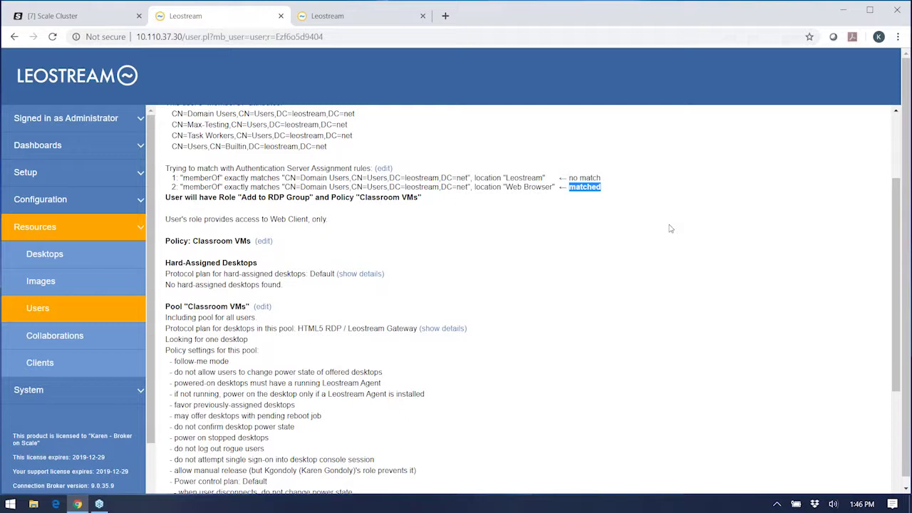
pyautogui.click(278, 199)
pyautogui.scroll(-3, 436, 226)
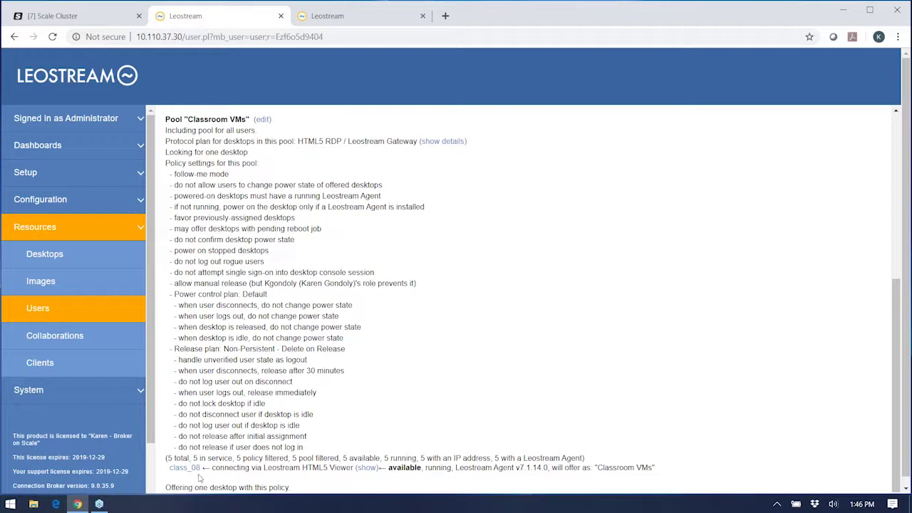
# Step: Check class_08's session status in the Desktops list, then switch to the user sign-in tab
pyautogui.click(44, 253)
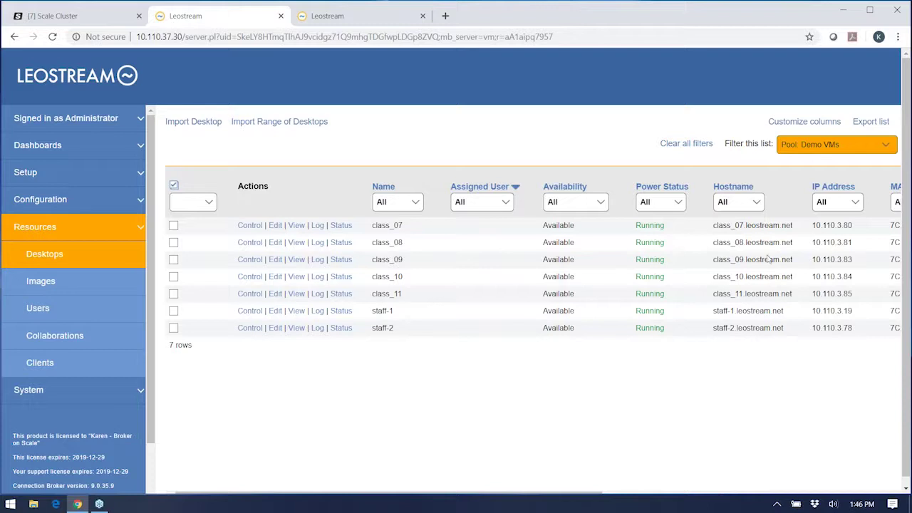
pyautogui.click(341, 242)
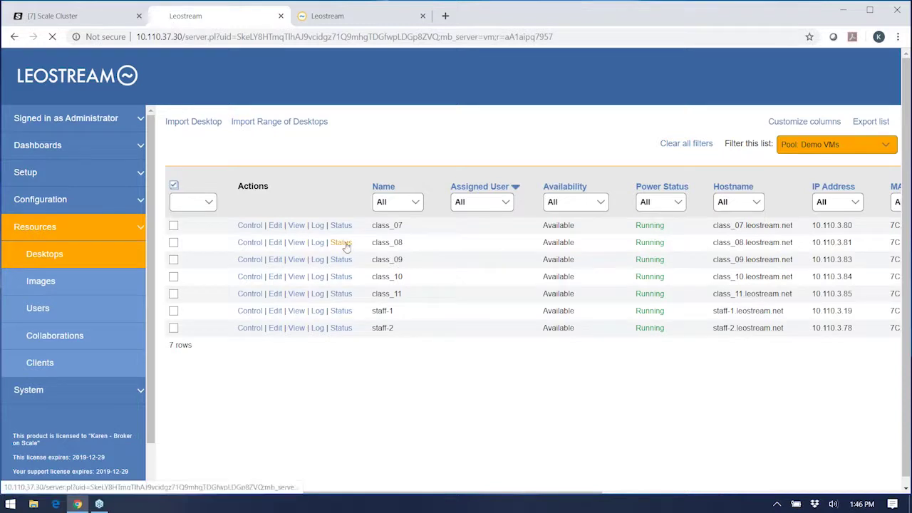
pyautogui.click(44, 258)
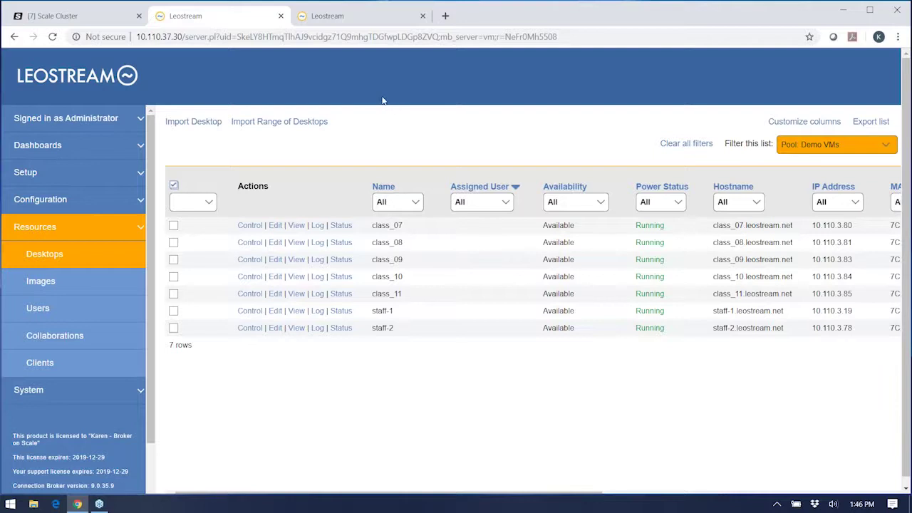
pyautogui.click(341, 17)
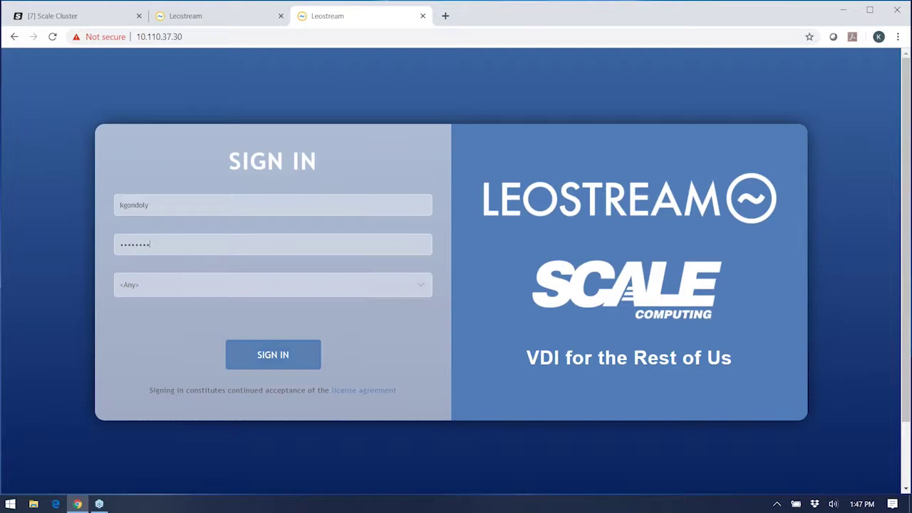
# Step: Sign in as the test user, connect to Classroom VMs to launch class_07, and return to the admin tab
pyautogui.click(263, 362)
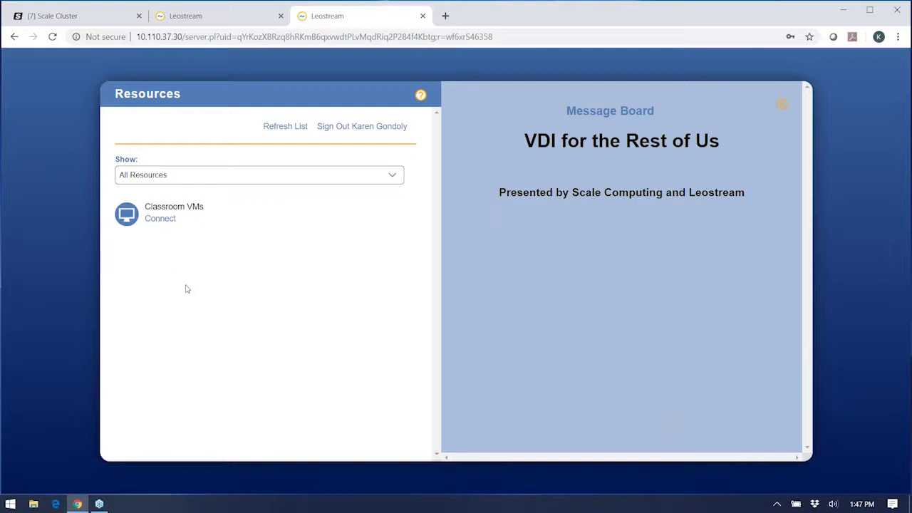
pyautogui.click(160, 219)
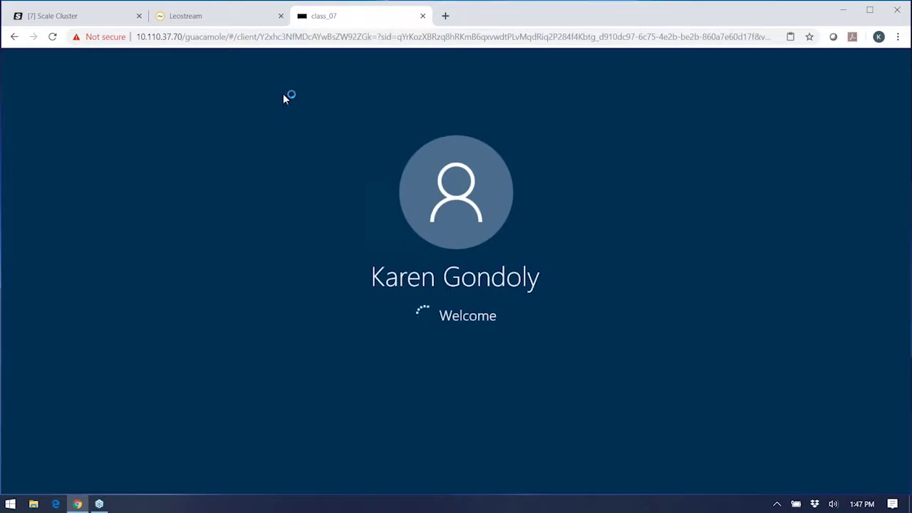
pyautogui.click(215, 22)
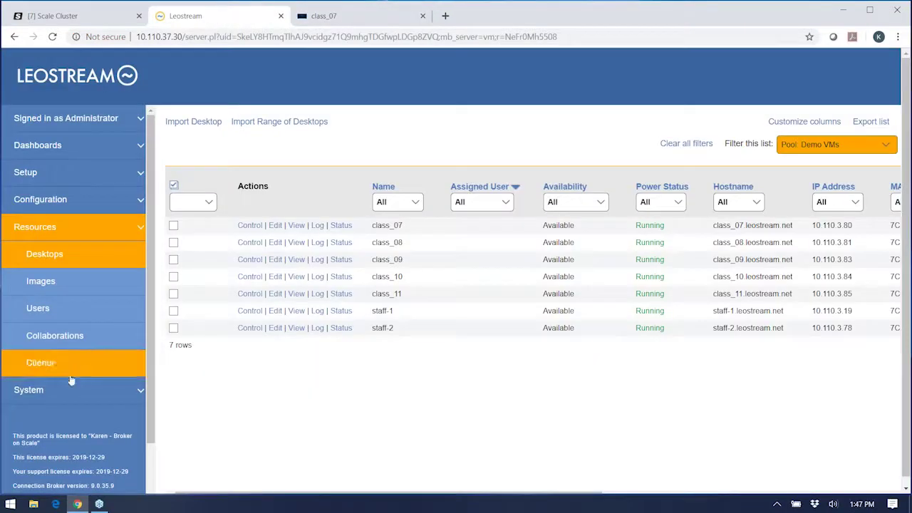
# Step: Open the System Log and read the successful login and class_07 desktop offer entries
pyautogui.click(43, 389)
pyautogui.click(46, 314)
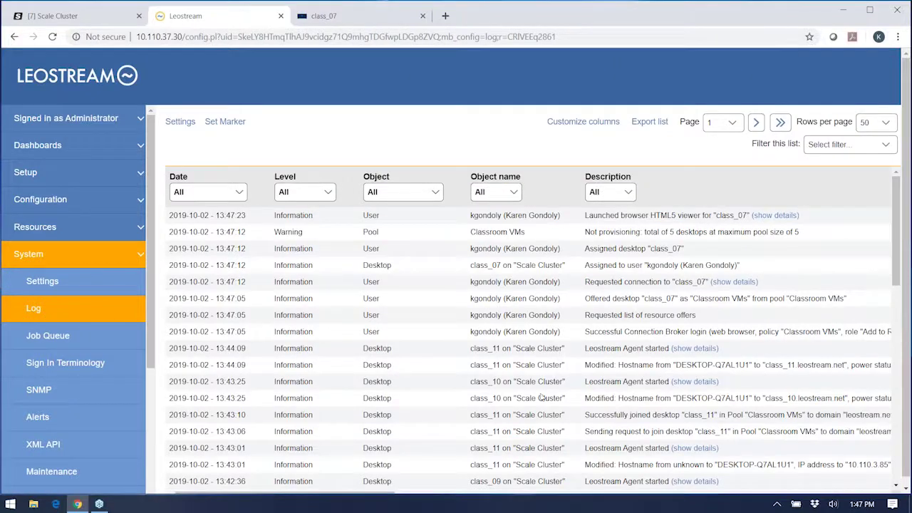
pyautogui.doubleClick(603, 333)
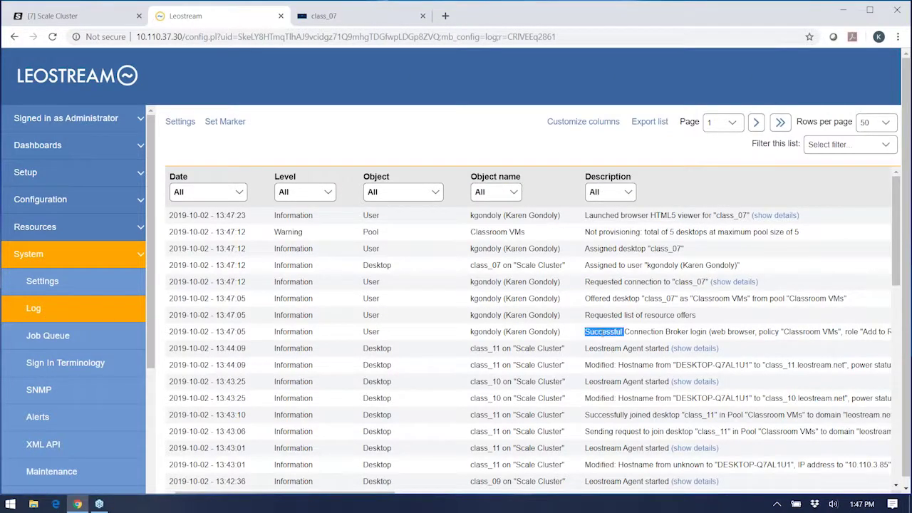
pyautogui.doubleClick(597, 298)
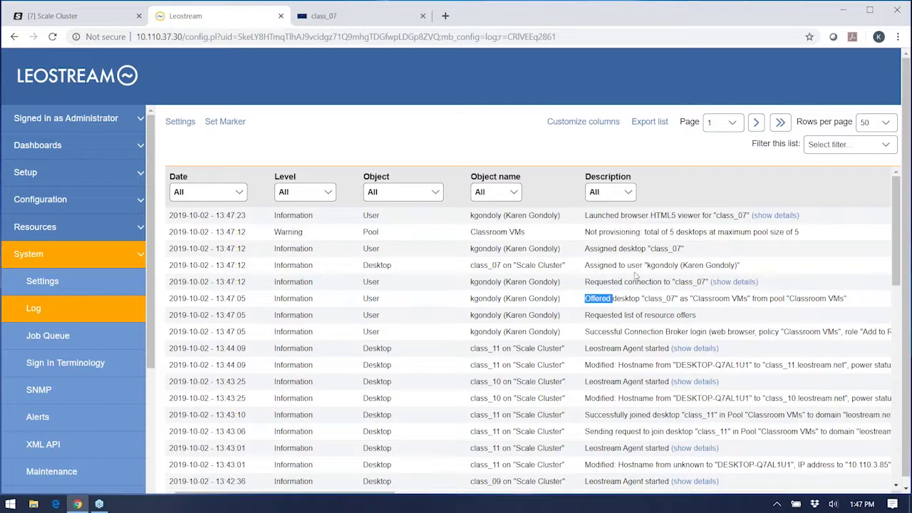
# Step: Alternate between the class_07 viewer tab and the log, refreshing the log for new entries
pyautogui.click(340, 20)
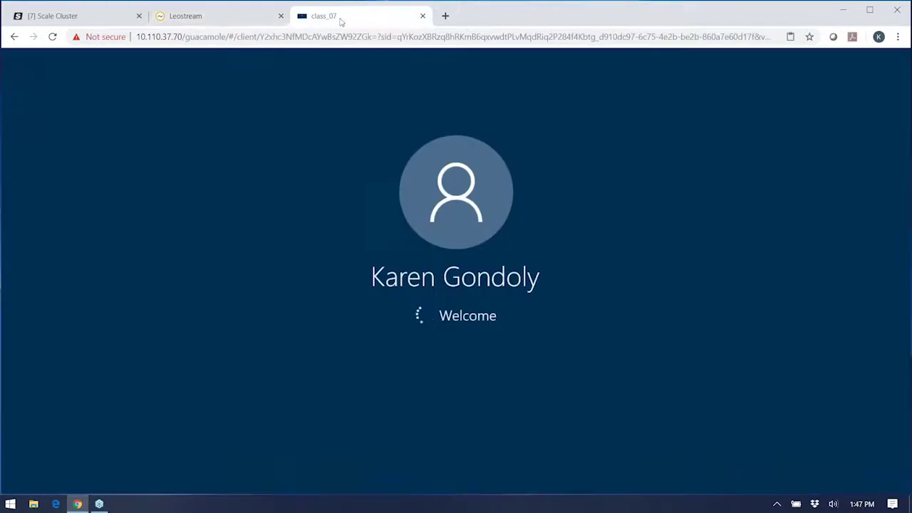
pyautogui.click(182, 15)
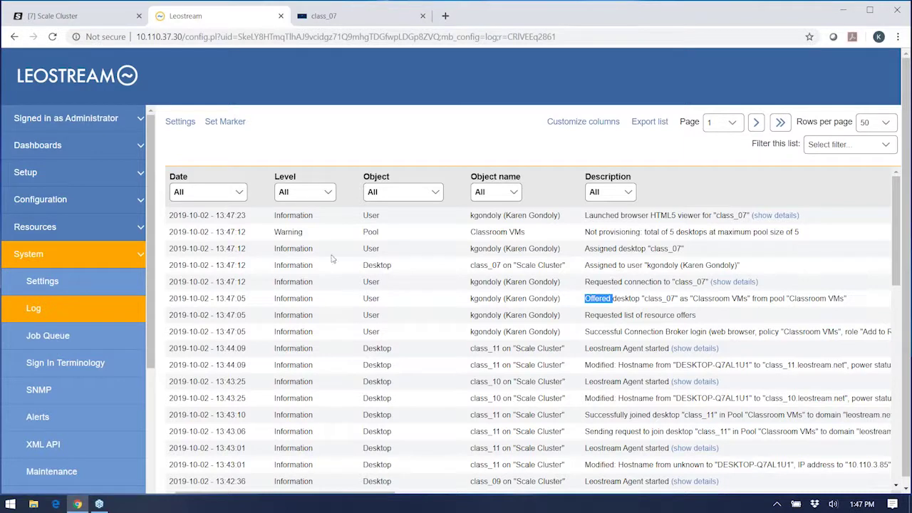
pyautogui.click(62, 308)
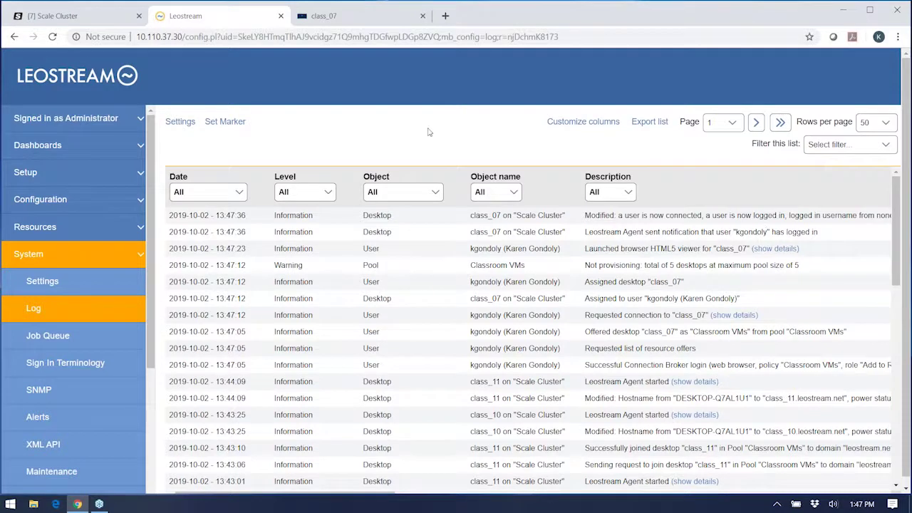
pyautogui.click(340, 15)
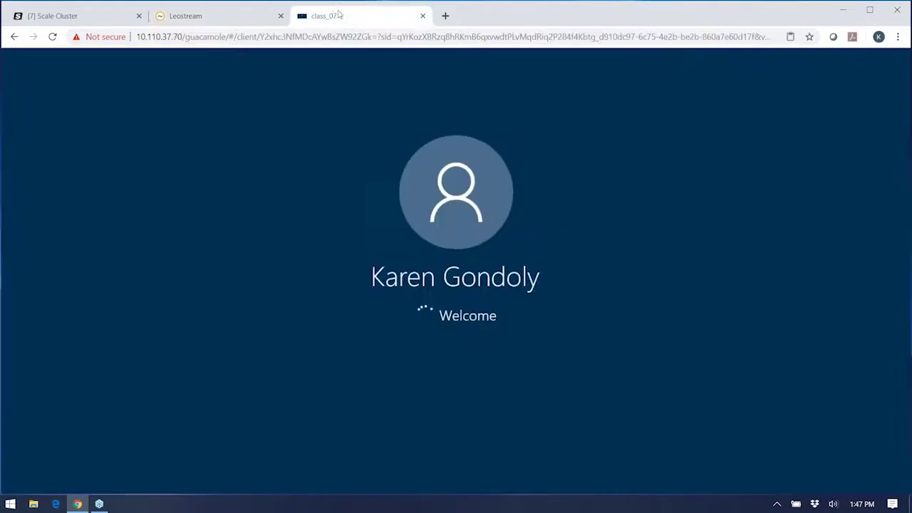
pyautogui.click(207, 16)
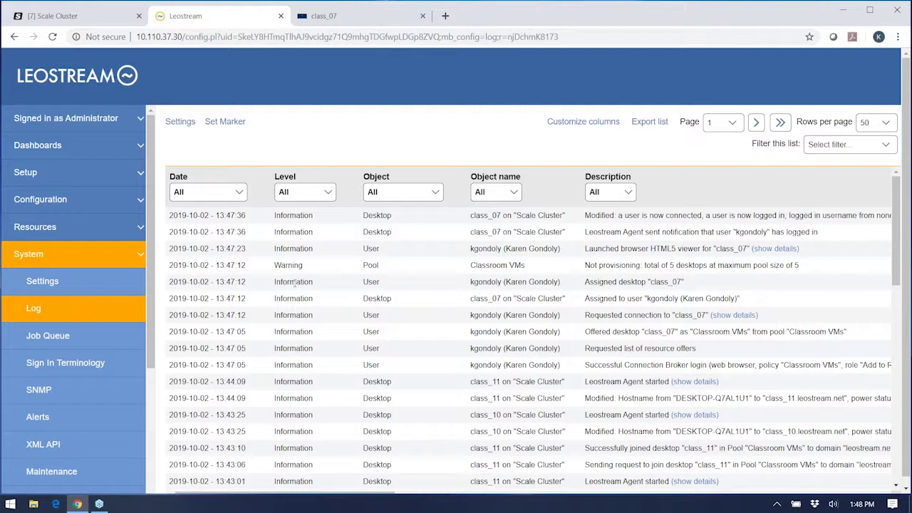
pyautogui.click(43, 318)
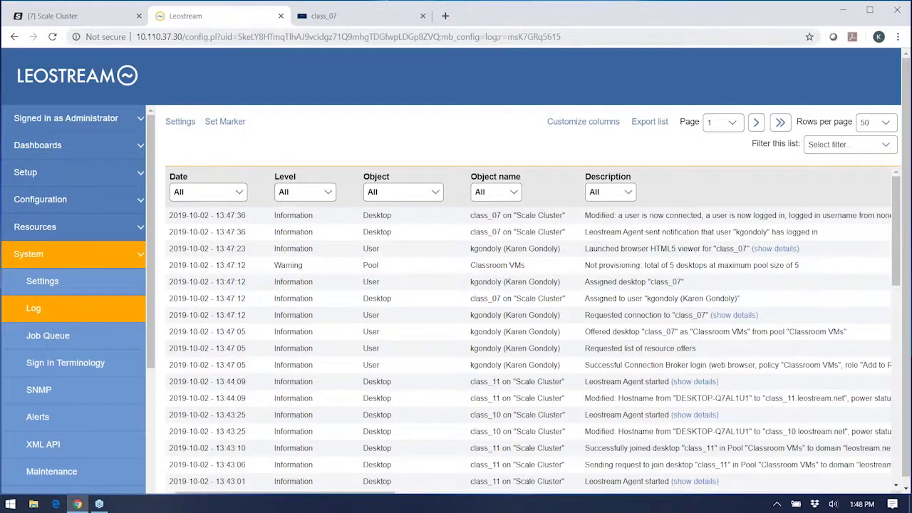
pyautogui.click(333, 19)
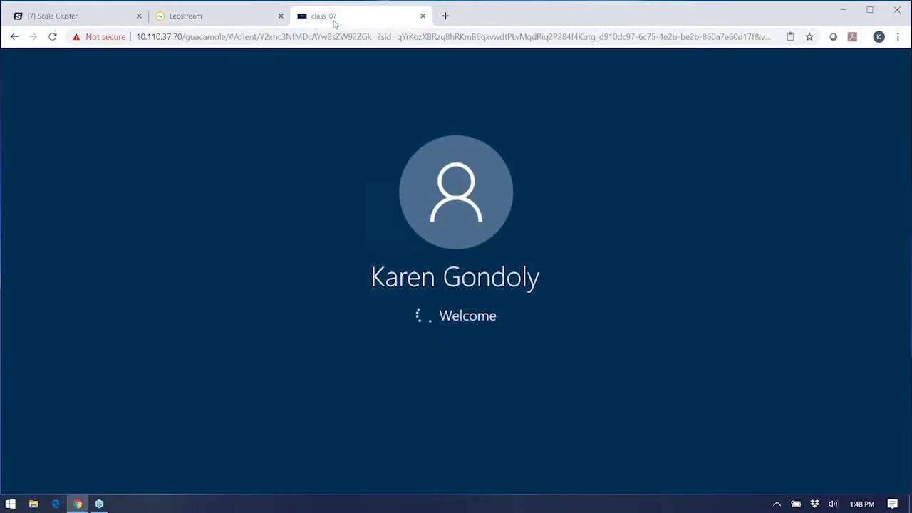
pyautogui.click(183, 19)
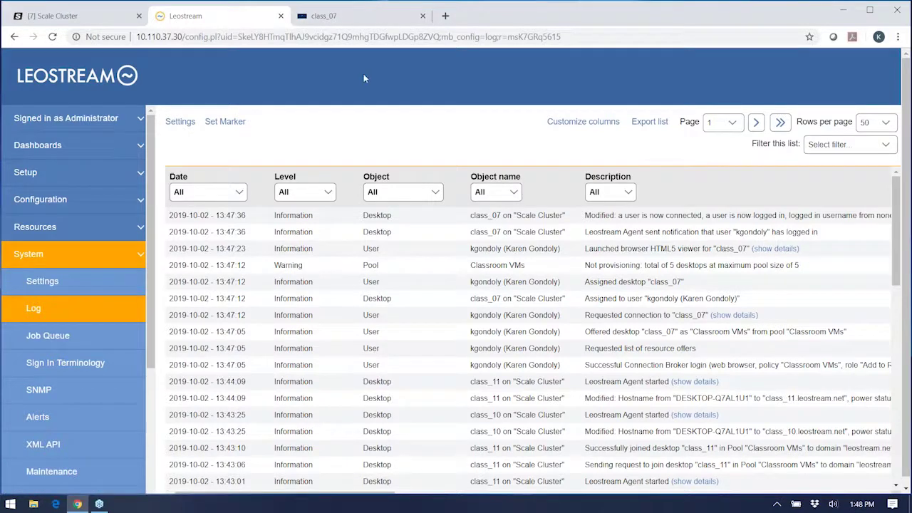
# Step: Confirm the class_07 login, then open Resources > Desktops showing class_07 assigned to the user
pyautogui.click(324, 15)
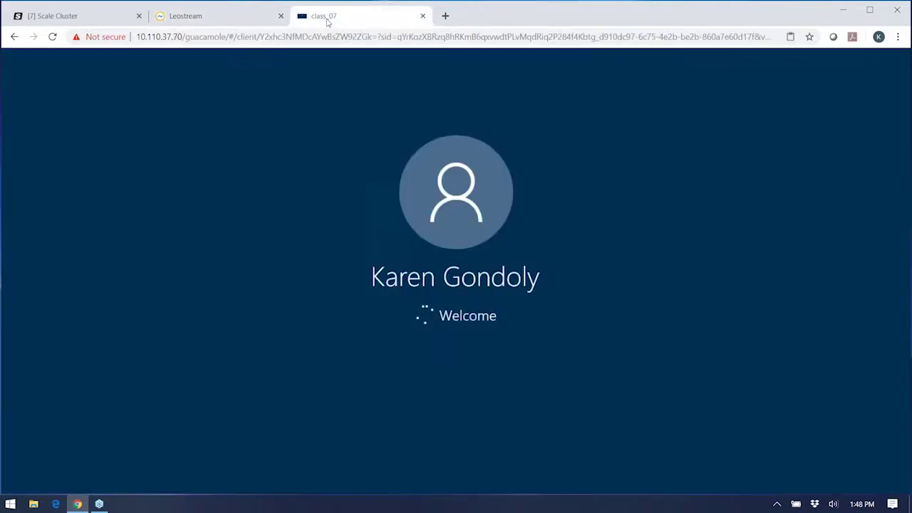
pyautogui.click(222, 18)
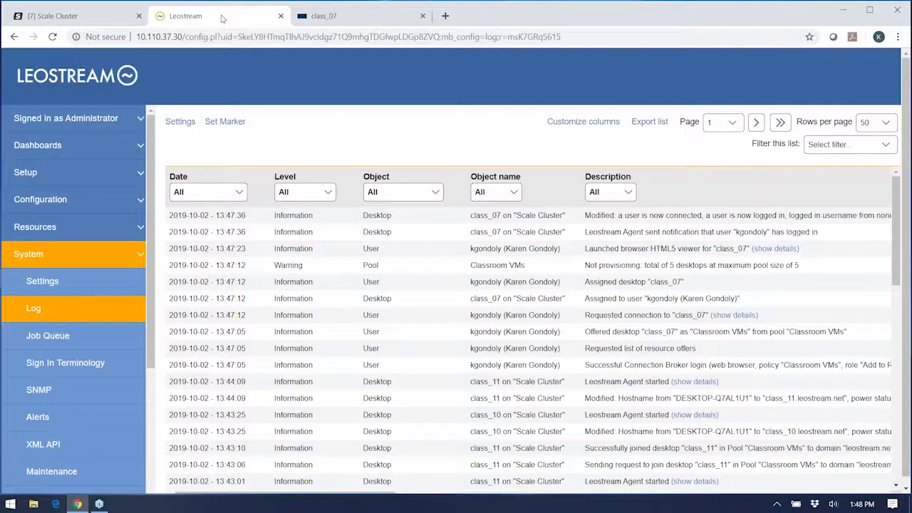
pyautogui.click(35, 226)
pyautogui.click(44, 254)
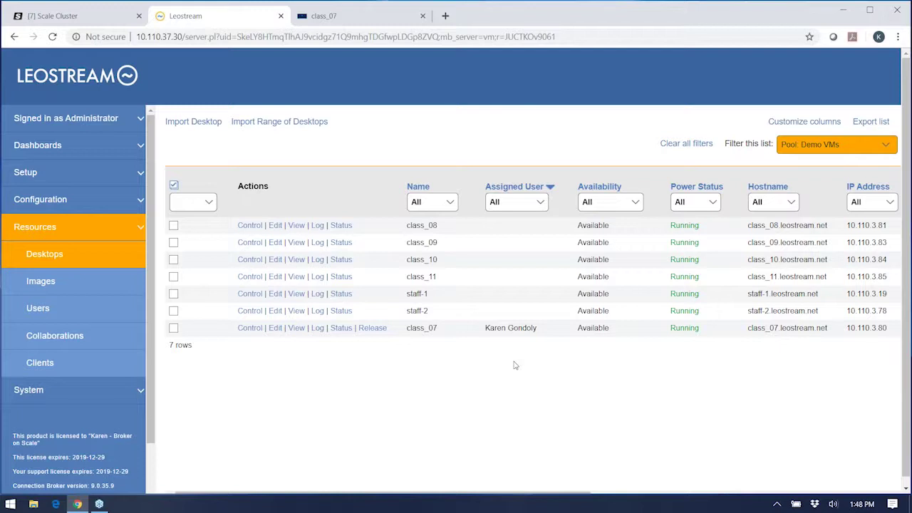
# Step: Log out the user's active session on class_07 and switch back to the closing slide
pyautogui.click(341, 329)
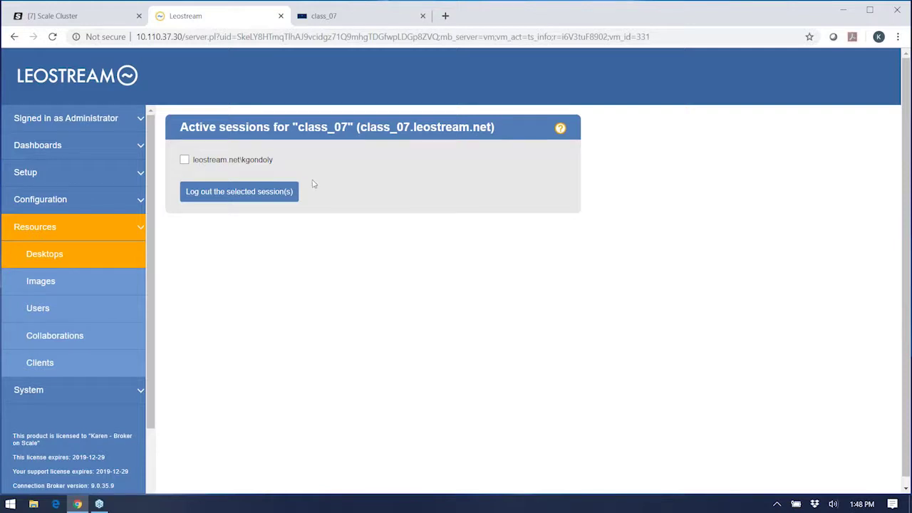
pyautogui.click(184, 160)
pyautogui.click(218, 193)
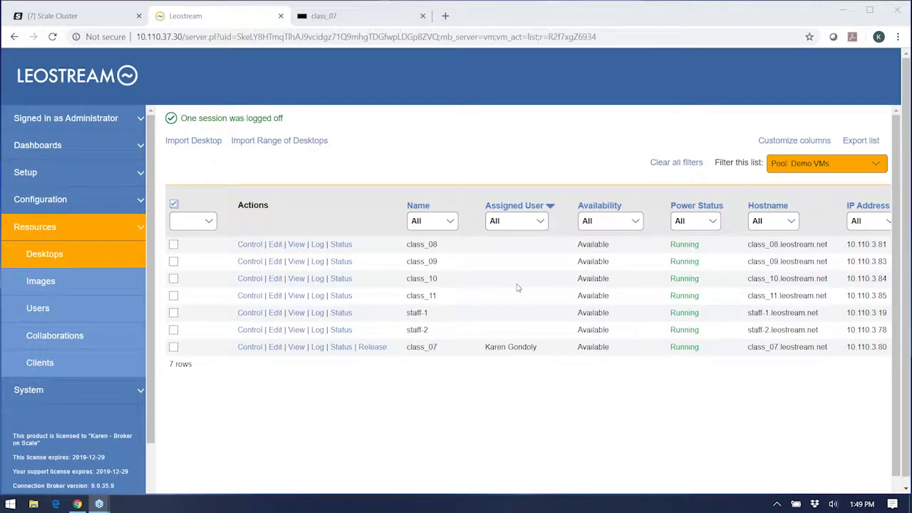
pyautogui.hotkey('alt', 'Tab')
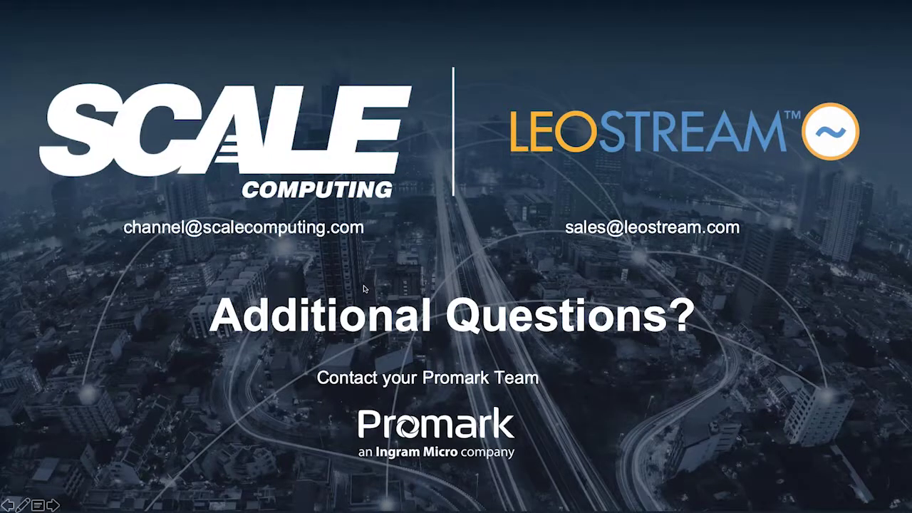